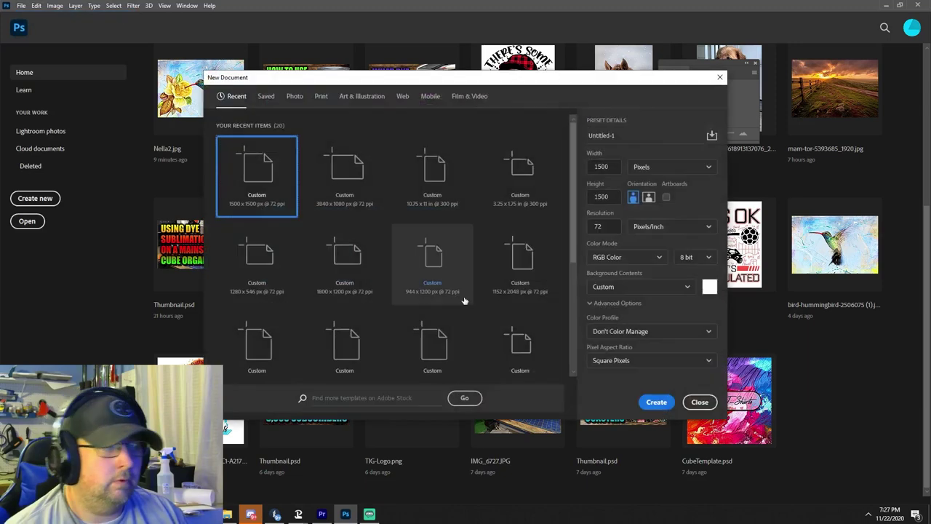
- Create a blank document 9.3 inches wide and 8.25 inches high at 300 pixels per inch
double_click(598, 227)
type("300")
left_click(671, 167)
left_click(646, 197)
double_click(609, 196)
type("8.25")
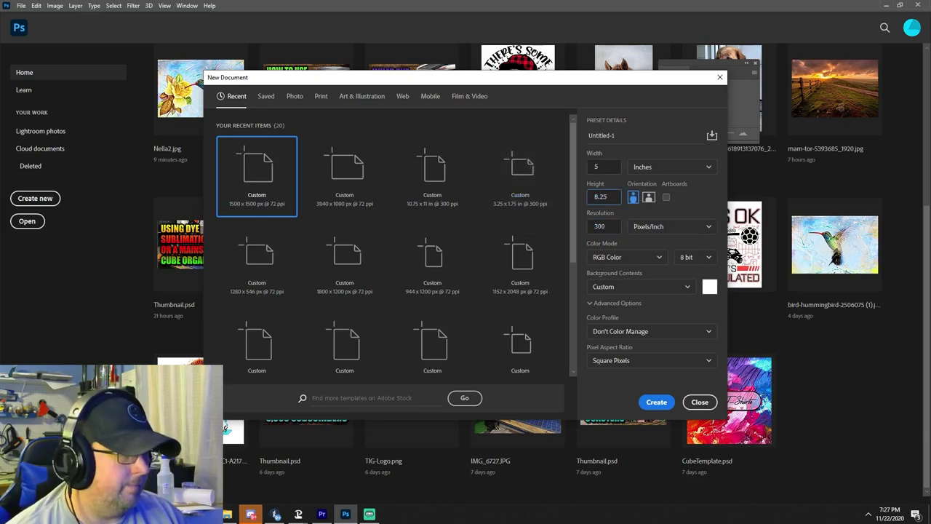
key("shift+Tab")
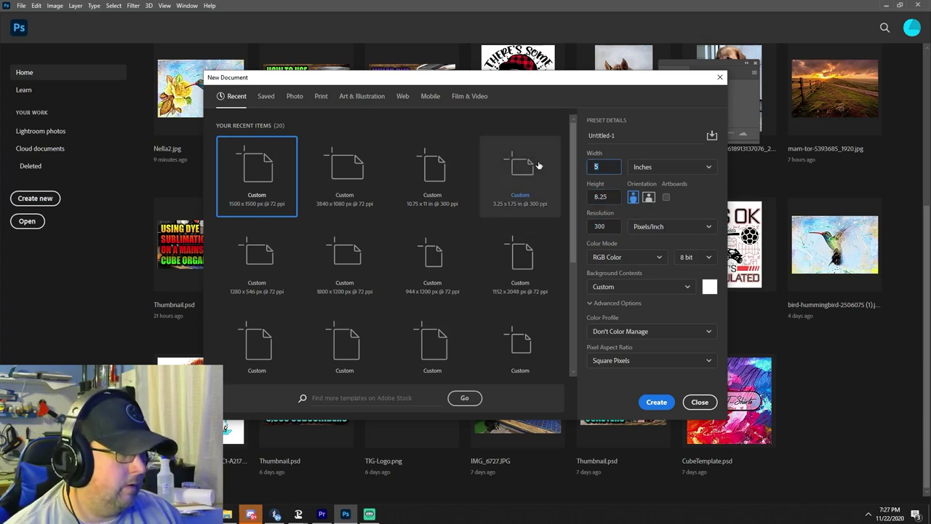
type("9.3")
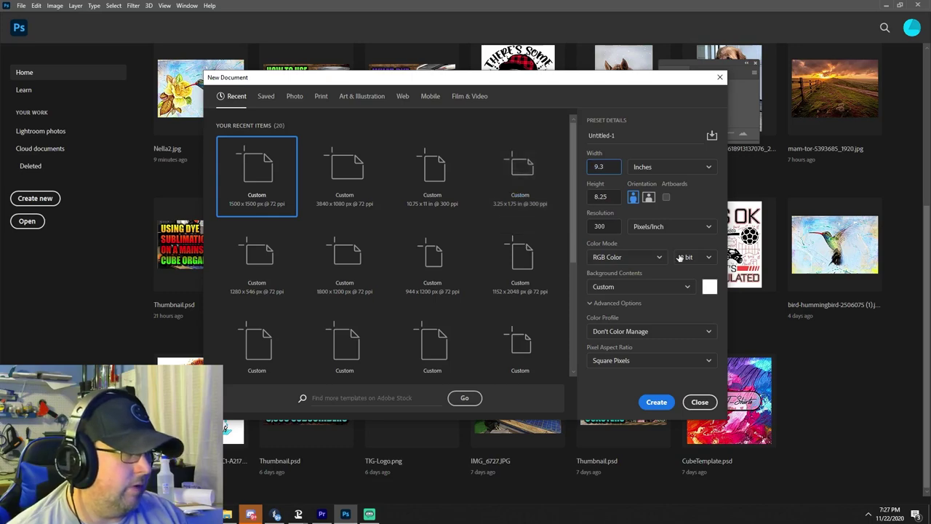
left_click(648, 199)
left_click(661, 399)
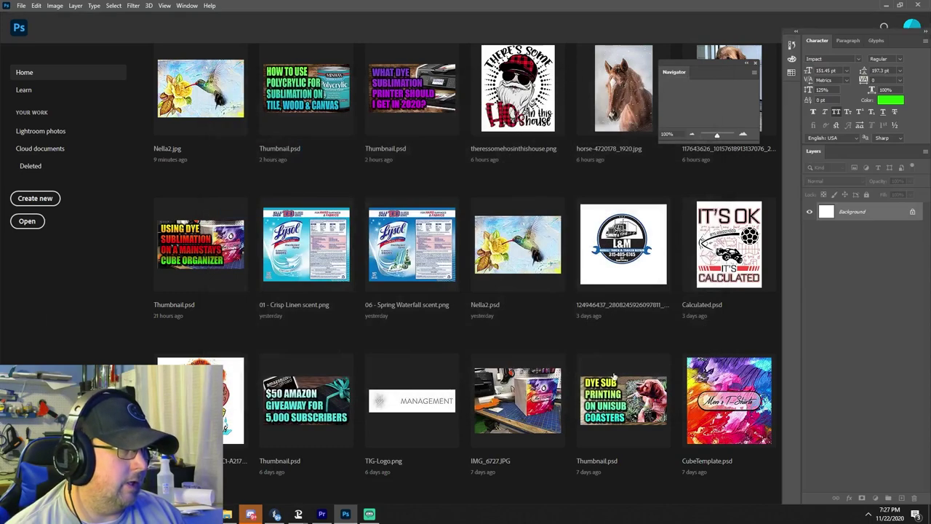
- Start opening an existing file and browse to the Data (F:) drive
left_click(22, 5)
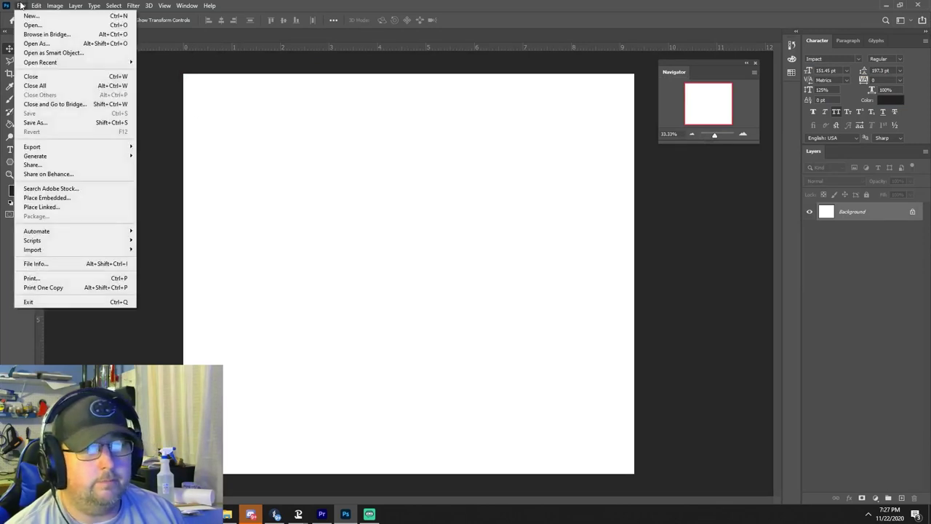
left_click(40, 26)
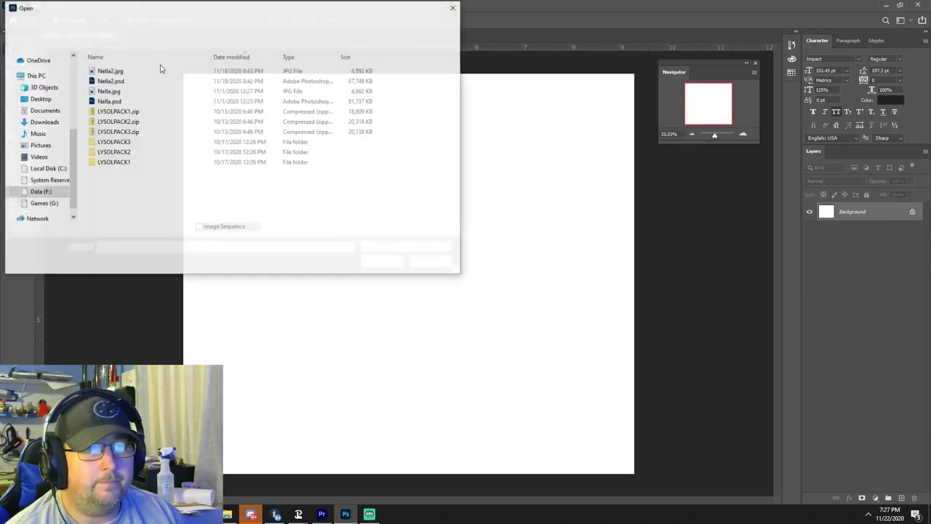
left_click(47, 113)
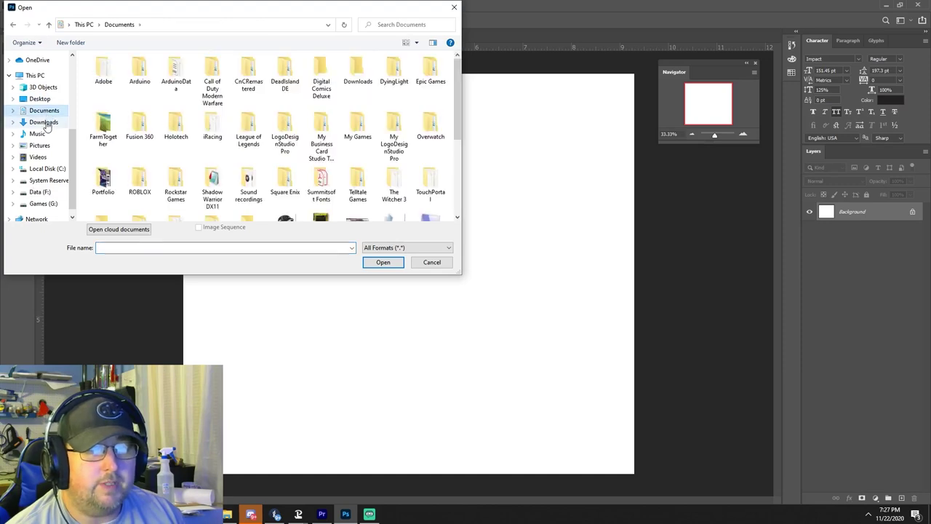
left_click(45, 123)
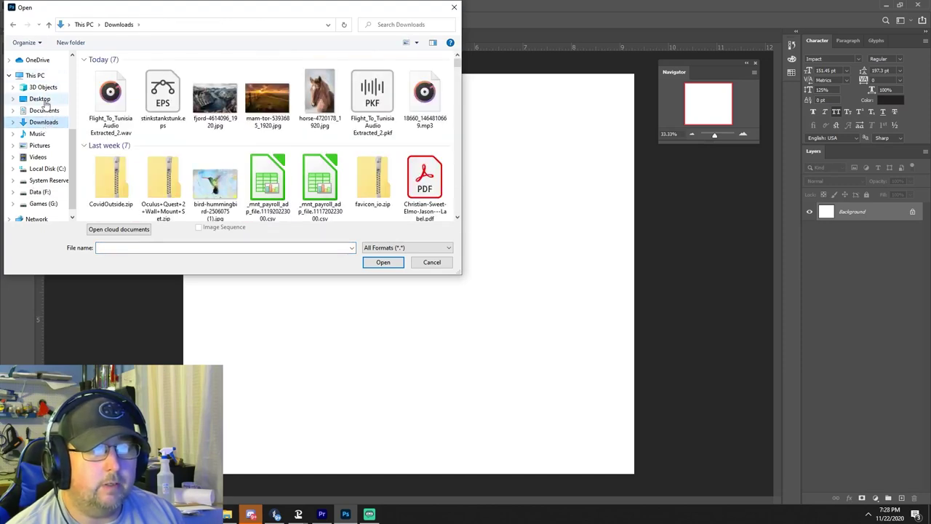
left_click(40, 98)
left_click(40, 192)
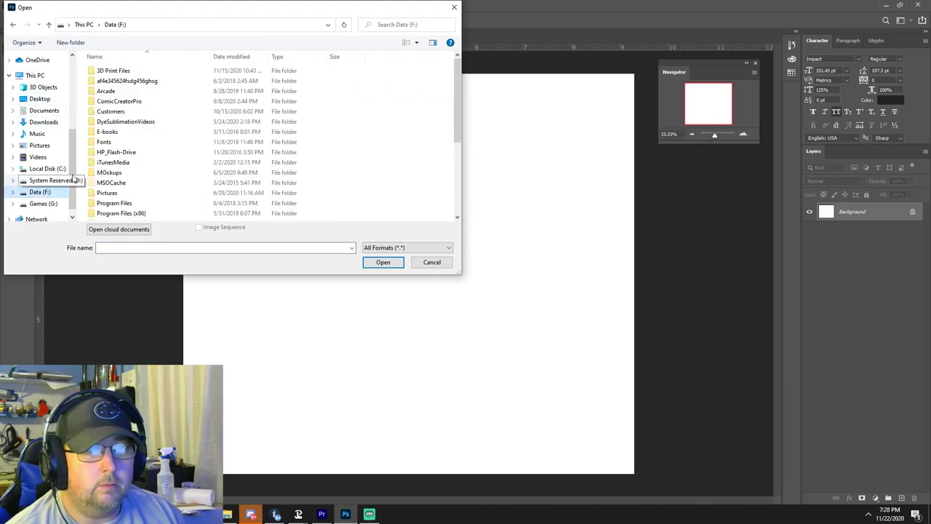
scroll(181, 138, "down", 5)
left_click(104, 184)
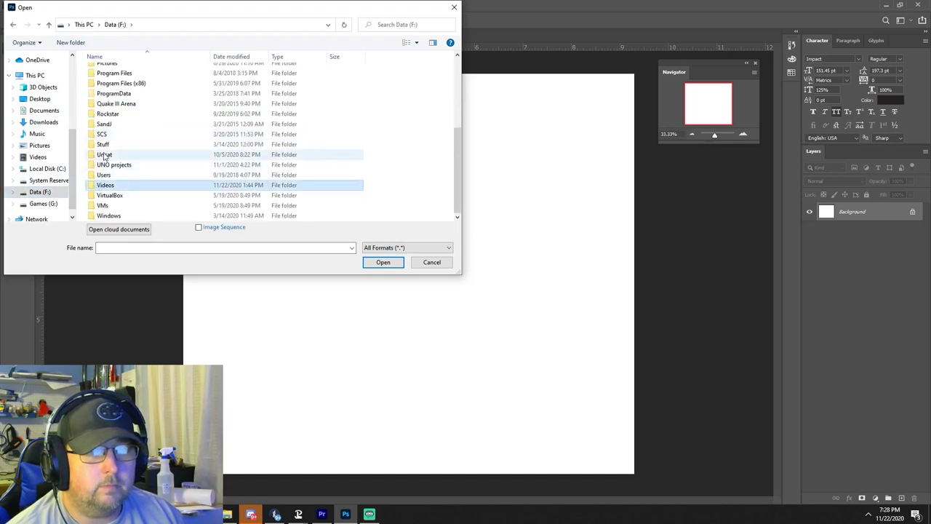
scroll(108, 204, "up", 5)
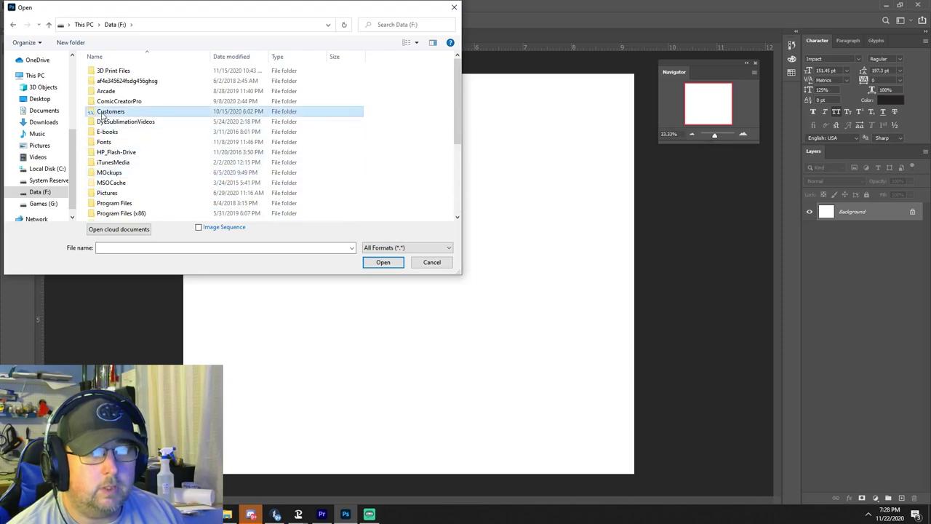
- Browse into the Customers folder and open its Southpaw Studios subfolder
double_click(111, 111)
scroll(158, 172, "down", 5)
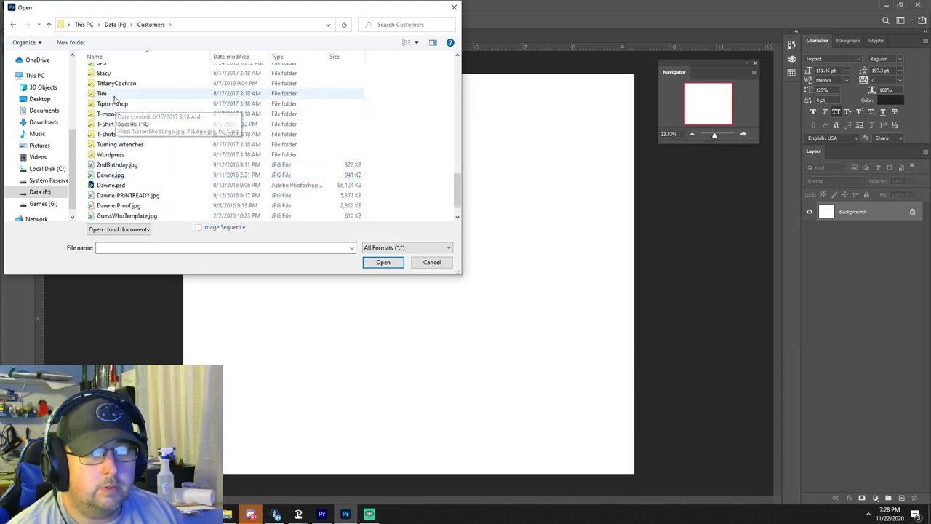
scroll(135, 138, "up", 2)
left_click(123, 117)
double_click(120, 109)
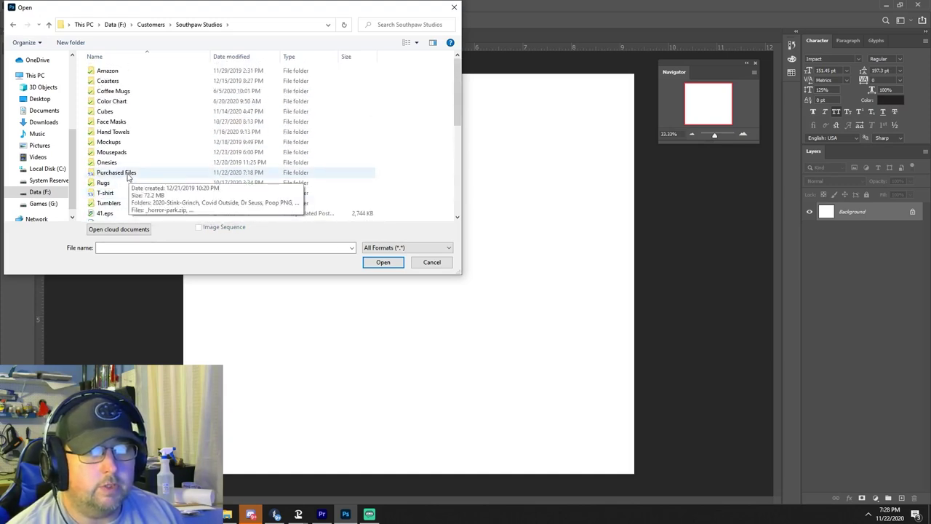
- Open stinkstankstunk.eps from within Purchased Files, rasterizing it at 300 pixels/inch in CMYK Color
double_click(175, 173)
double_click(114, 85)
double_click(112, 72)
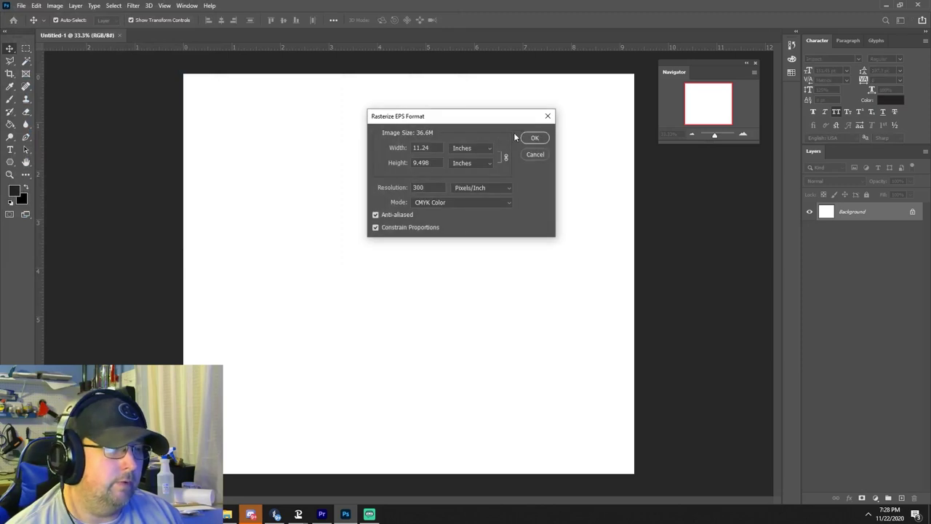
left_click(534, 138)
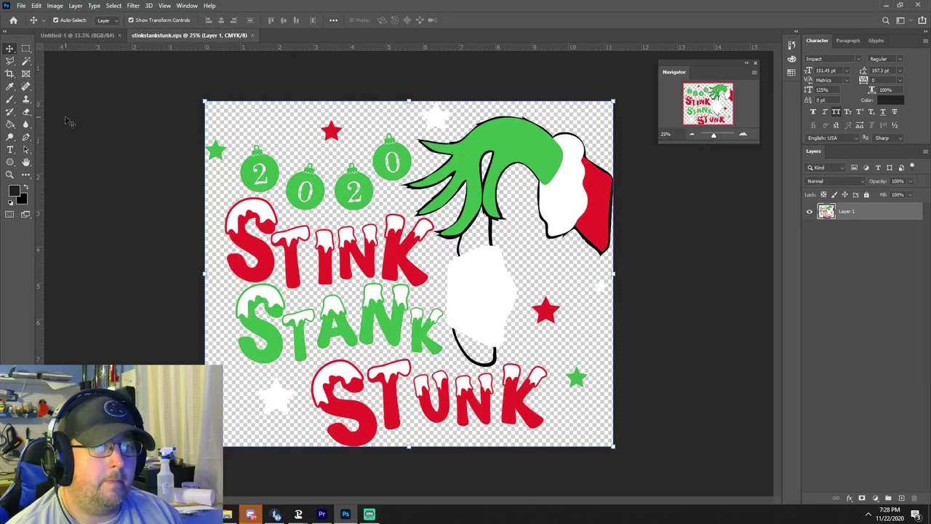
- Bring the Stink Stank Stunk artwork into Untitled-1, scale it to about 60% and centre it on the canvas
left_click_drag(420, 201, 427, 230)
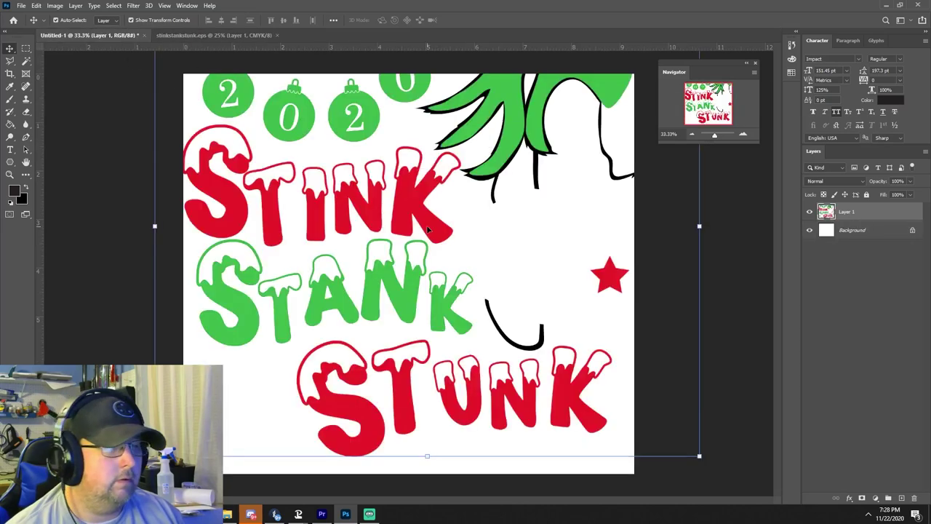
left_click(693, 135)
left_click_drag(553, 136, 458, 191)
left_click_drag(407, 240, 433, 244)
left_click_drag(507, 193, 483, 215)
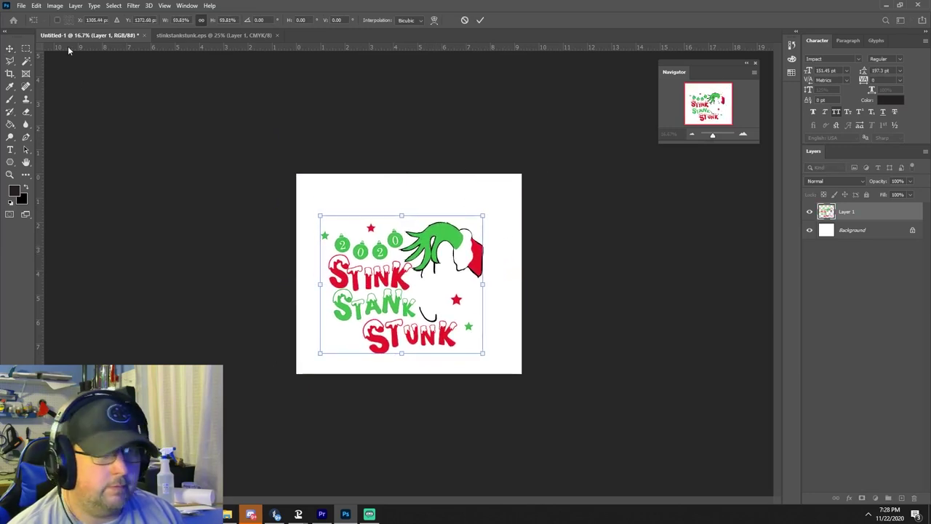
left_click(9, 49)
left_click_drag(453, 256, 455, 246)
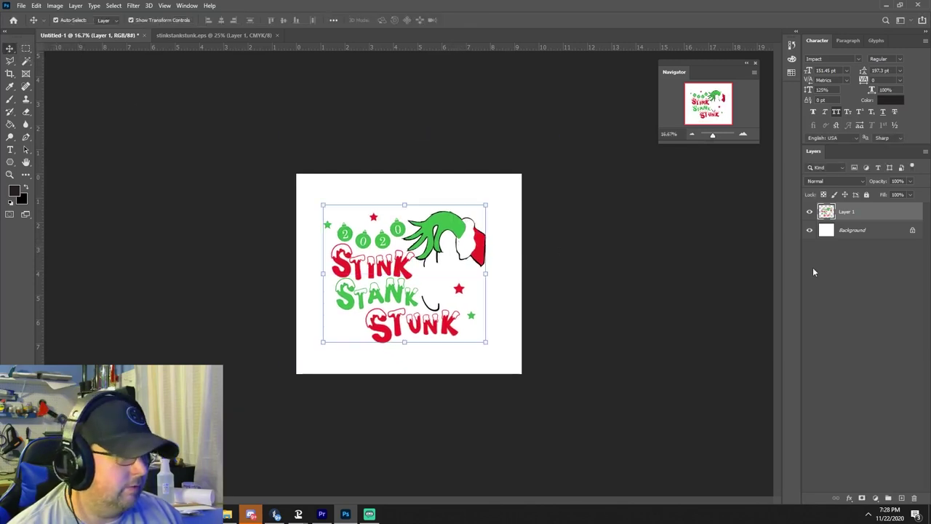
- Duplicate the Background layer within the same document as Background copy
right_click(849, 236)
left_click(855, 257)
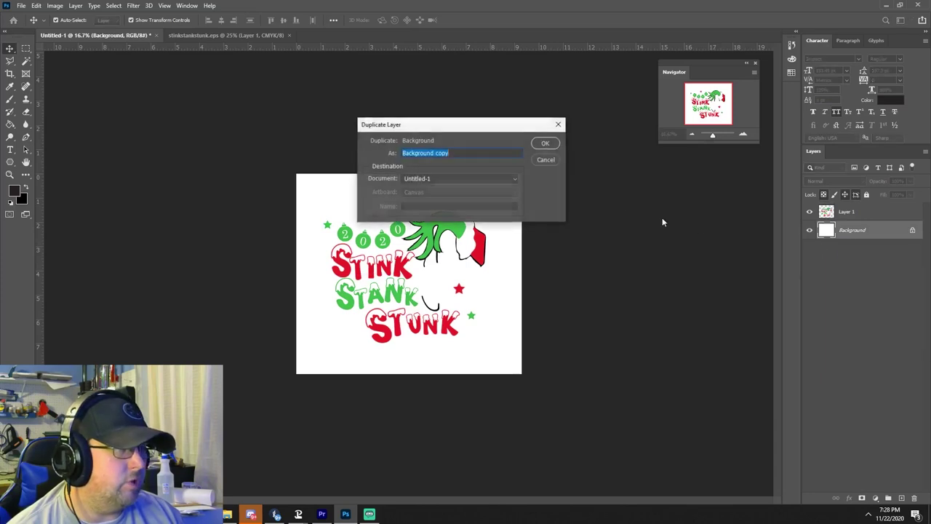
left_click(545, 144)
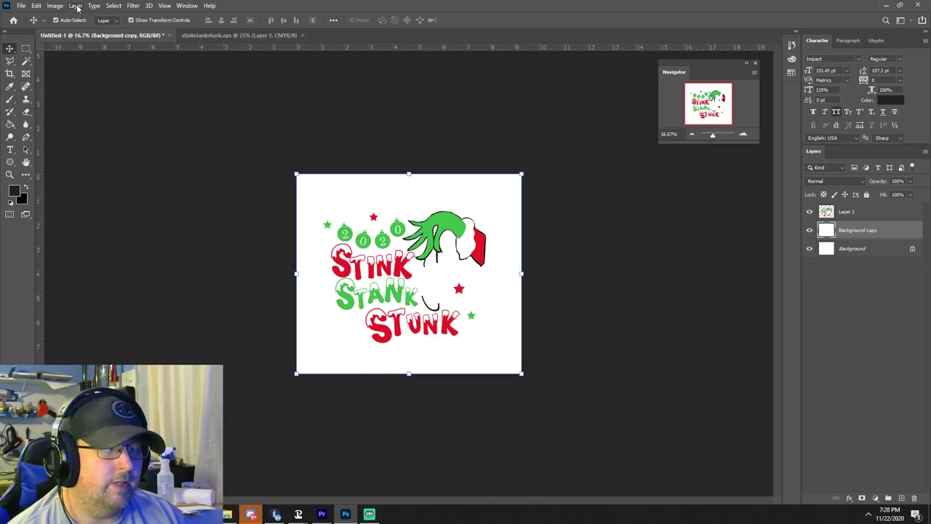
- Use Replace Color on Layer 1 to change the ornaments' sampled green to dark green 005c0b with fuzziness 200
left_click(744, 134)
left_click(743, 133)
left_click(869, 211)
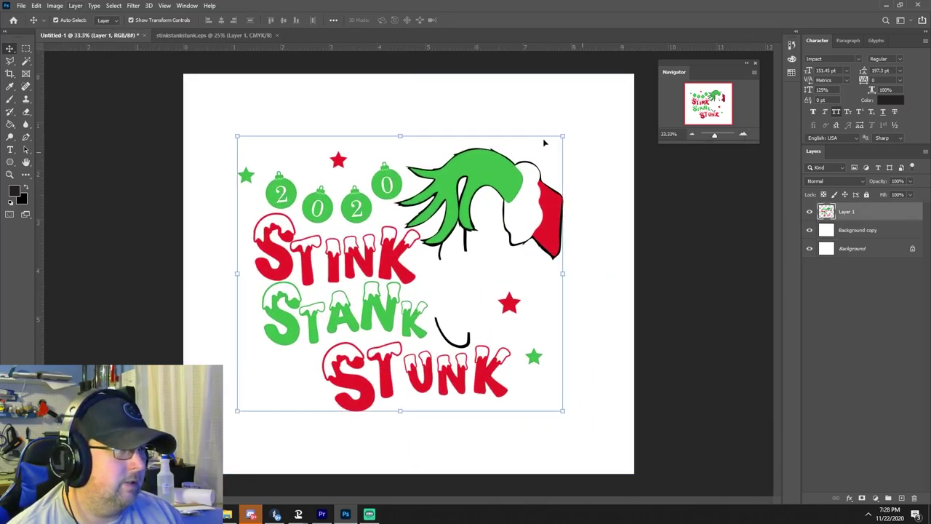
left_click(61, 6)
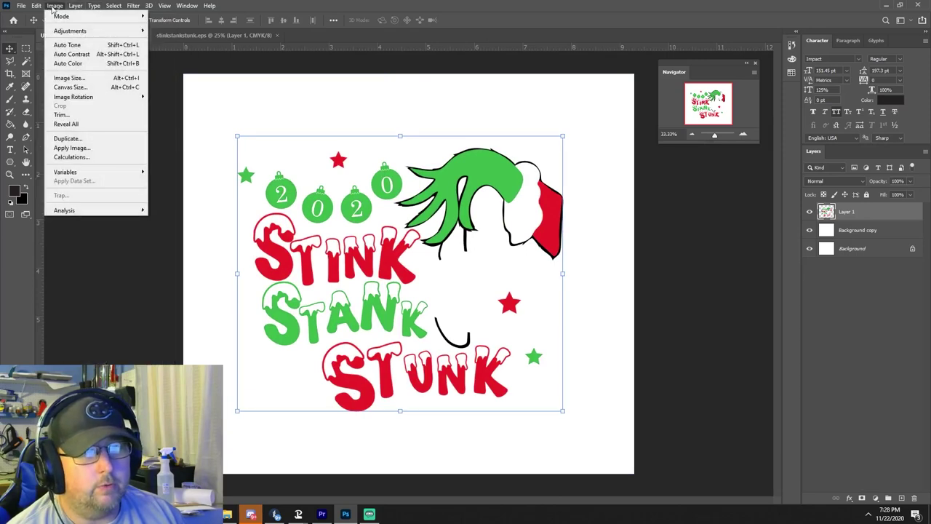
mouse_move(73, 30)
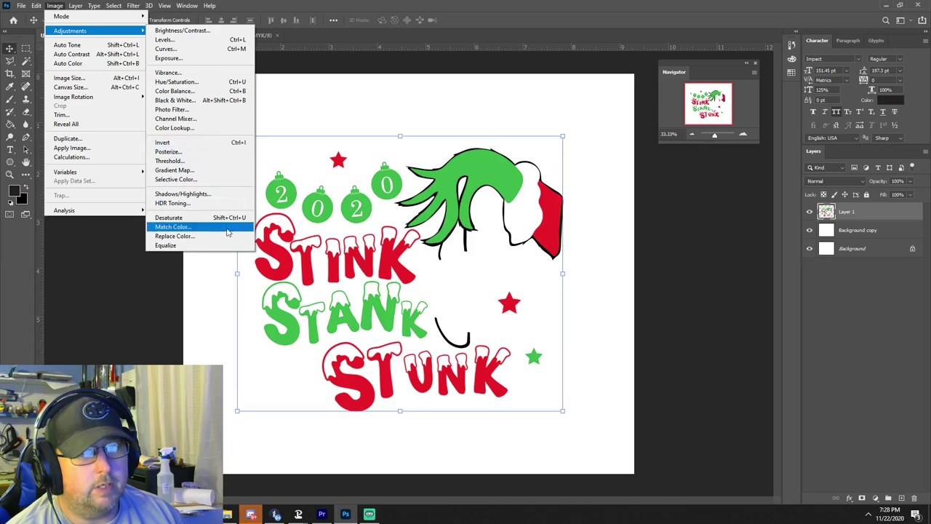
left_click(175, 236)
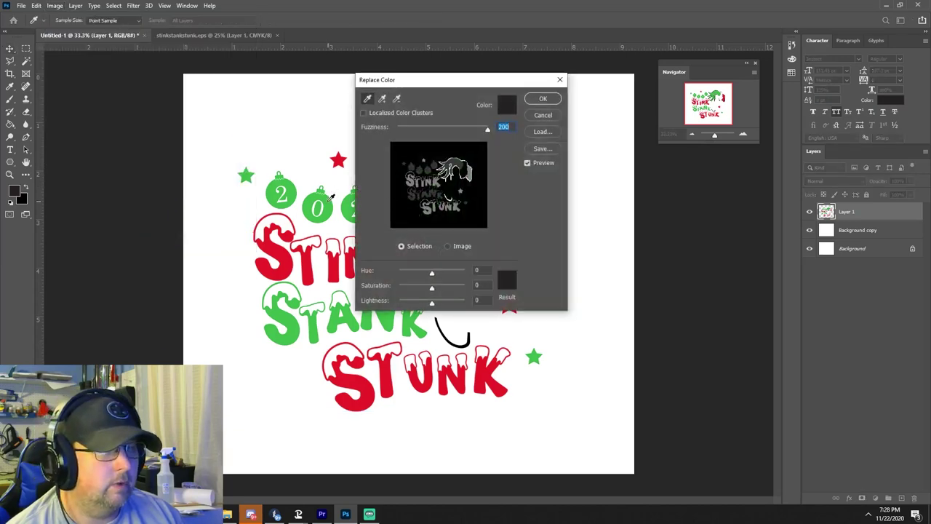
left_click(328, 202)
left_click(507, 281)
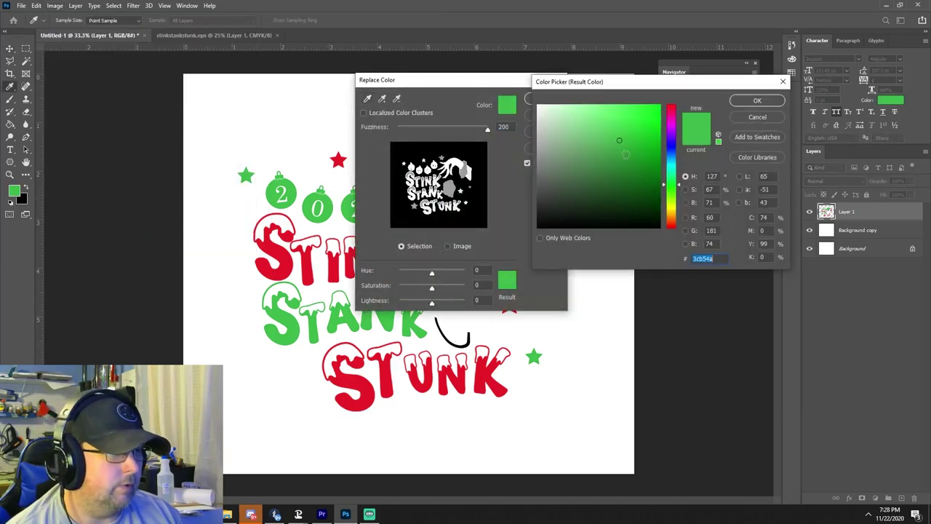
mouse_move(646, 160)
left_mouse_down()
mouse_move(654, 158)
mouse_move(651, 183)
mouse_move(667, 186)
left_mouse_up()
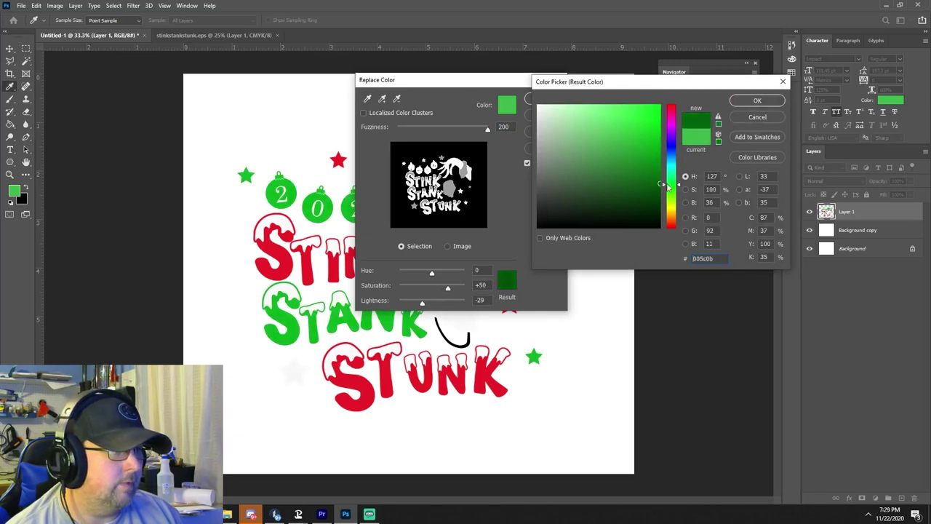
left_click(757, 101)
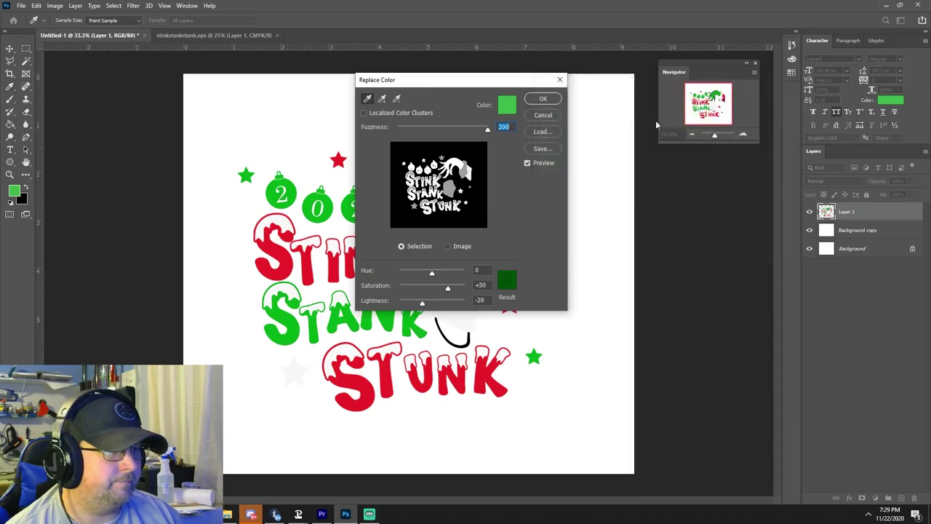
left_click(546, 100)
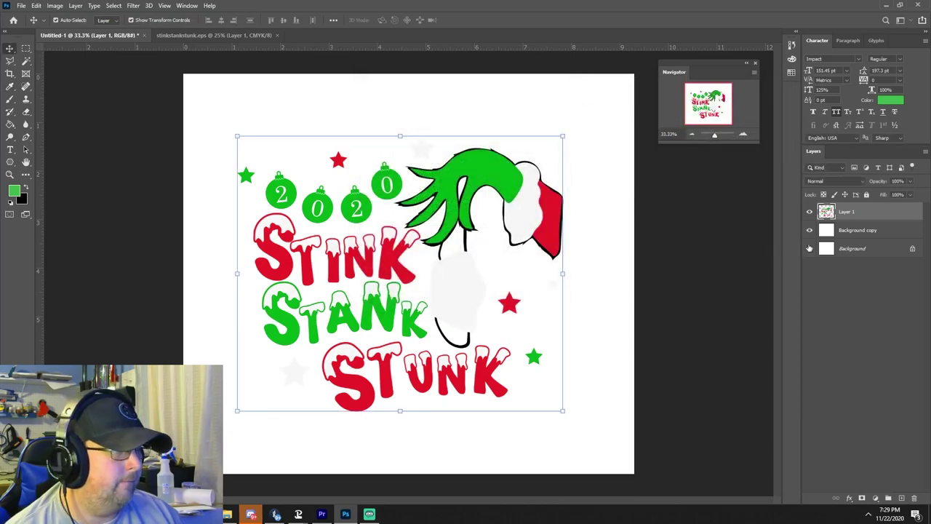
- Add a Gradient Overlay layer style to the Background copy layer
left_click(855, 230)
left_click(75, 5)
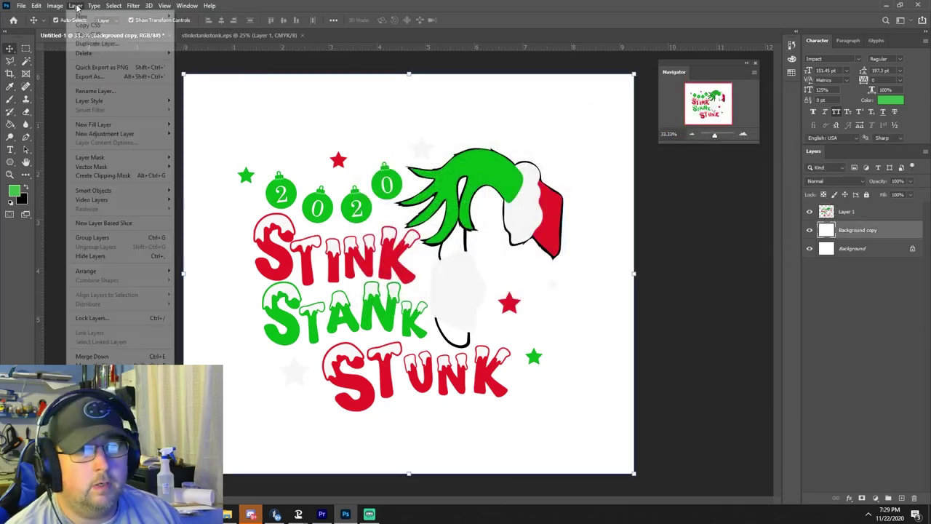
left_click(75, 6)
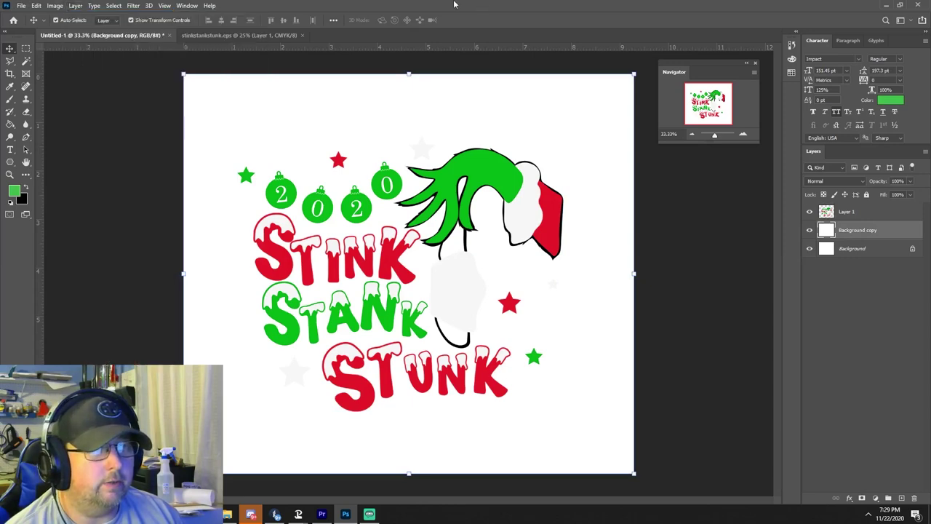
left_click(76, 6)
mouse_move(109, 101)
left_click(205, 172)
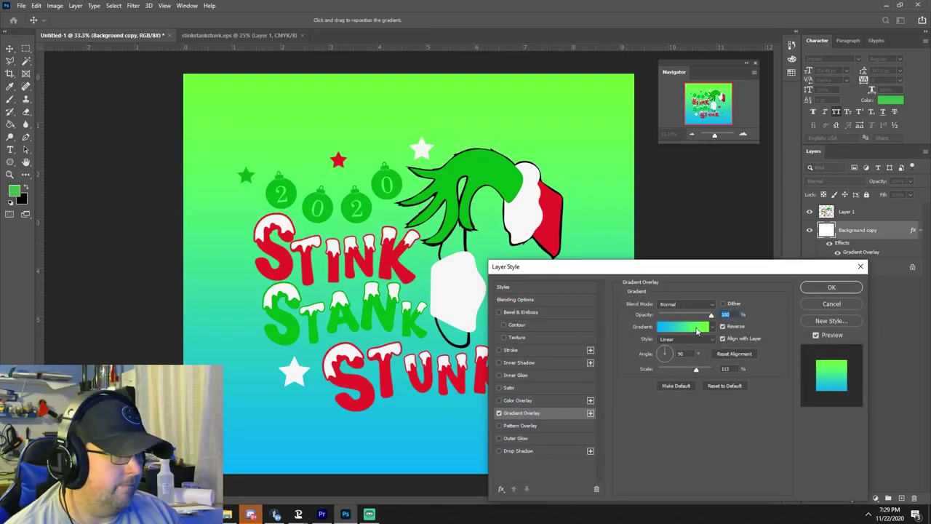
- Add a middle colour stop to the overlay gradient at location 50% and make it white
left_click(697, 329)
left_click(692, 270)
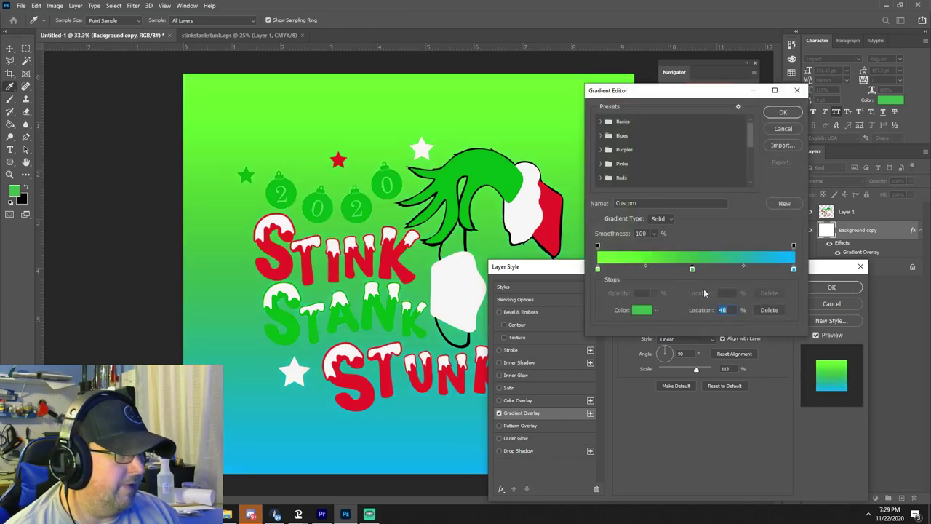
type("50")
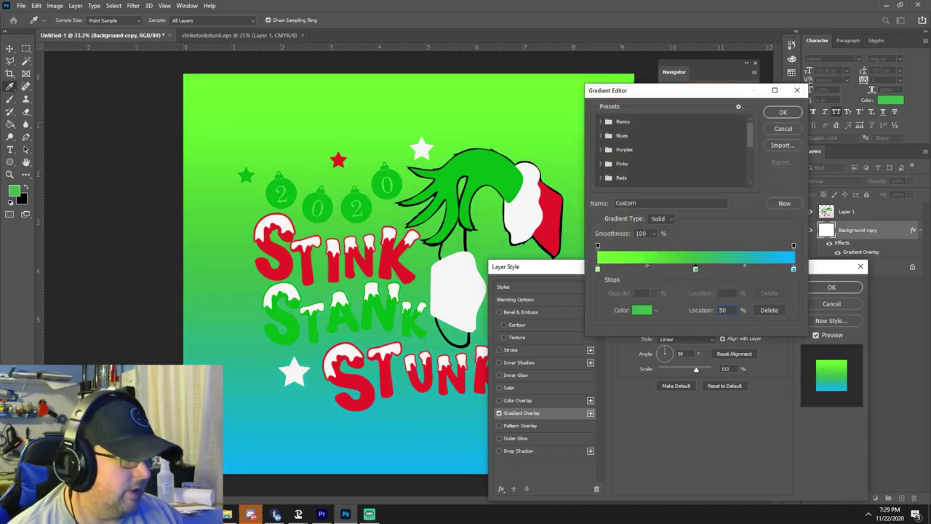
double_click(696, 270)
left_click_drag(574, 124, 538, 106)
left_click(750, 102)
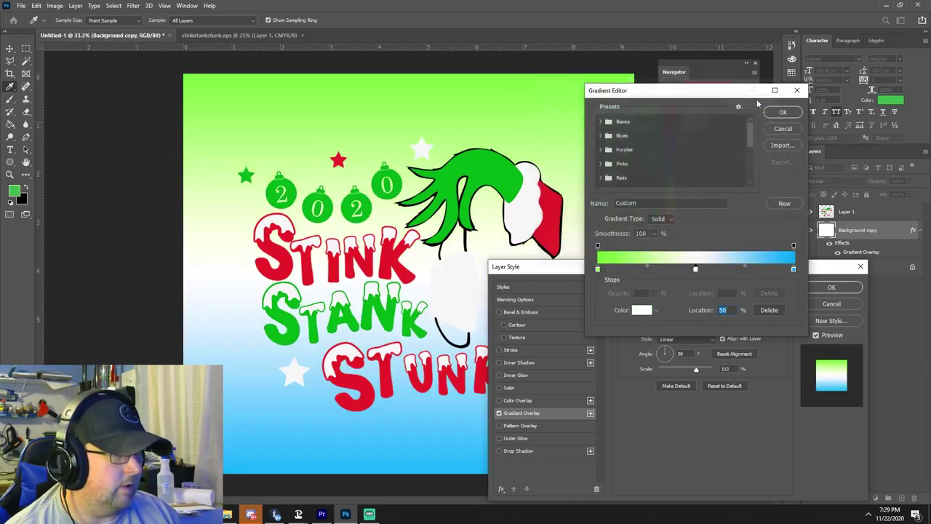
- Recolour the overlay gradient's starting stop to the green 00ab14 sampled from the Grinch hand
double_click(599, 269)
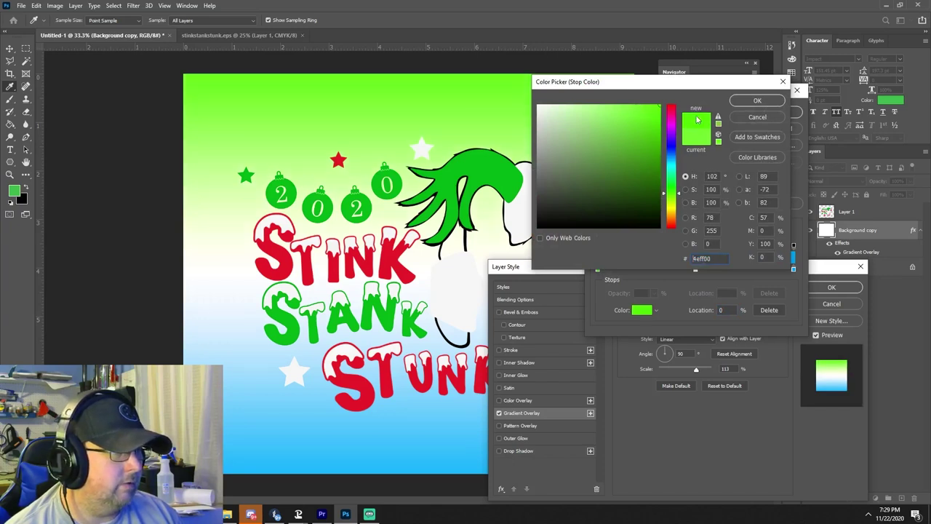
left_click(494, 172)
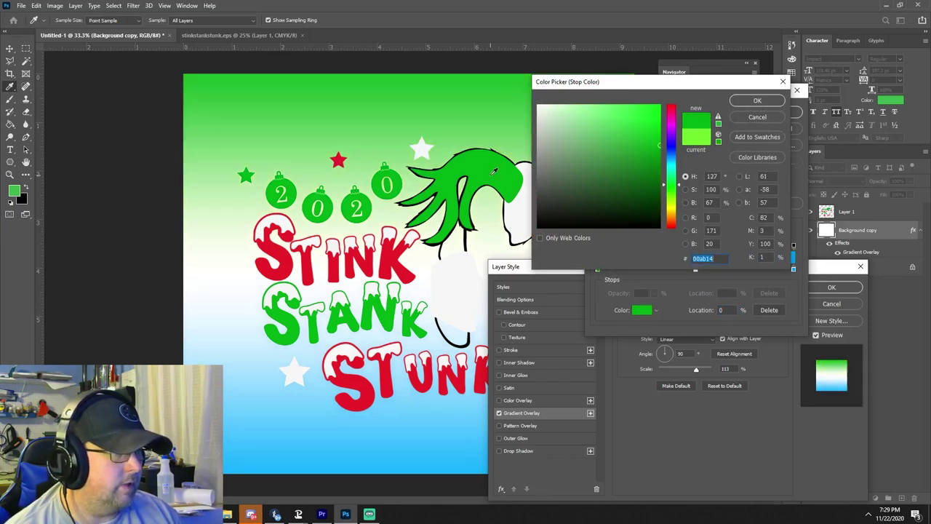
left_click(749, 105)
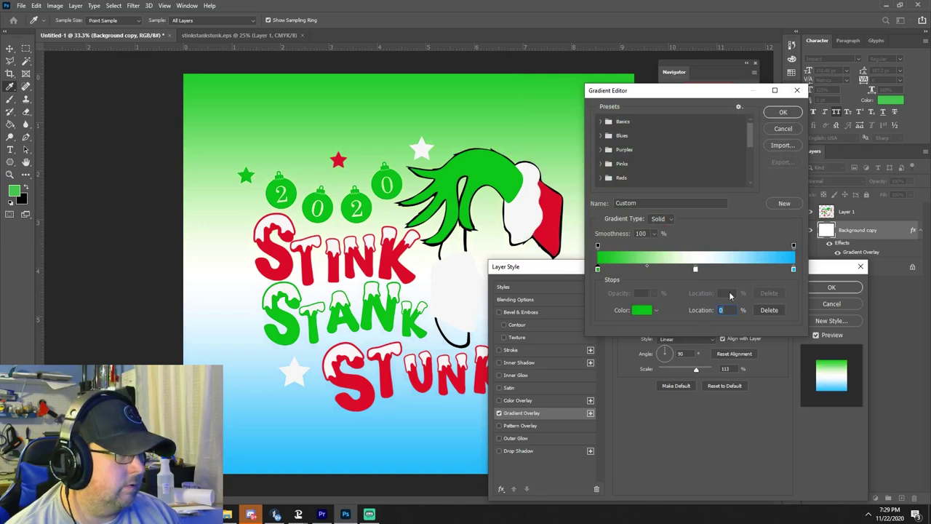
- Recolour the gradient's end stop to the lettering's red ed2027, turn off Reverse and apply the Gradient Overlay
double_click(793, 269)
left_click_drag(670, 151, 680, 88)
left_click(423, 382)
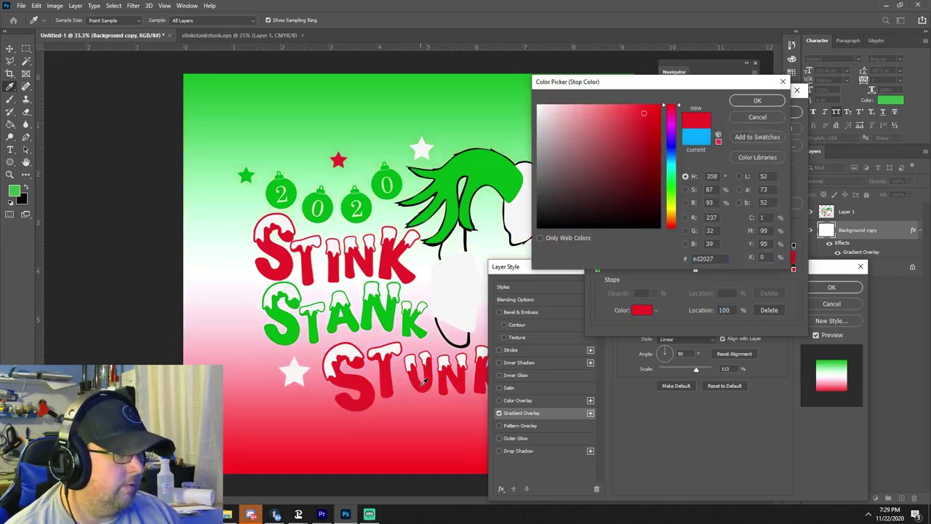
left_click(760, 101)
left_click(783, 112)
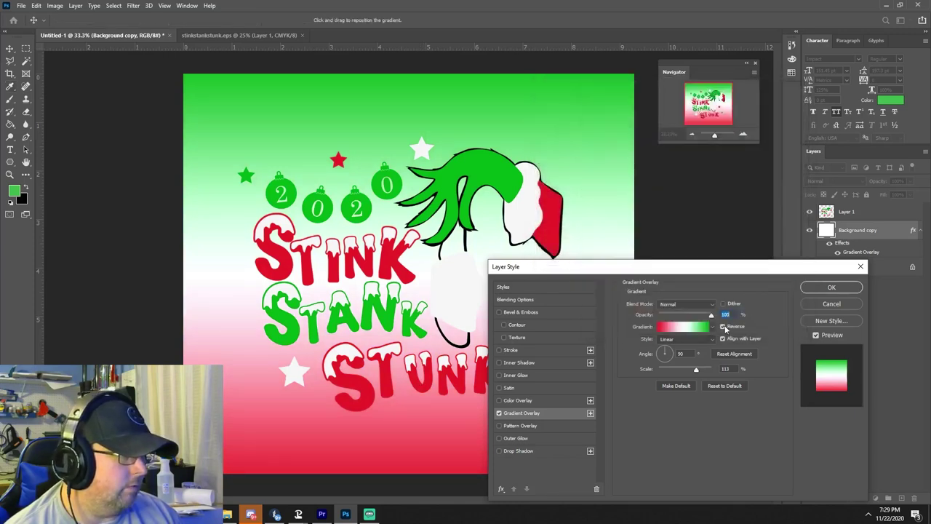
left_click(723, 327)
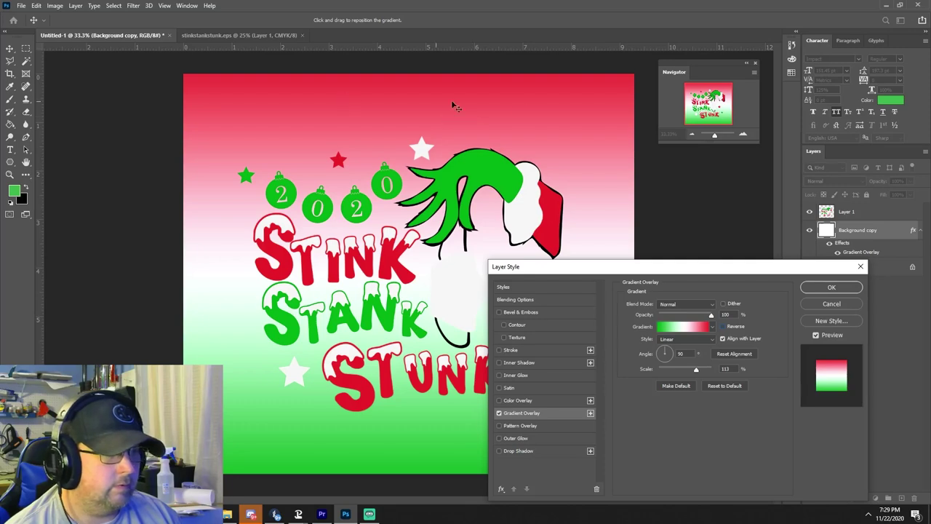
left_click(831, 286)
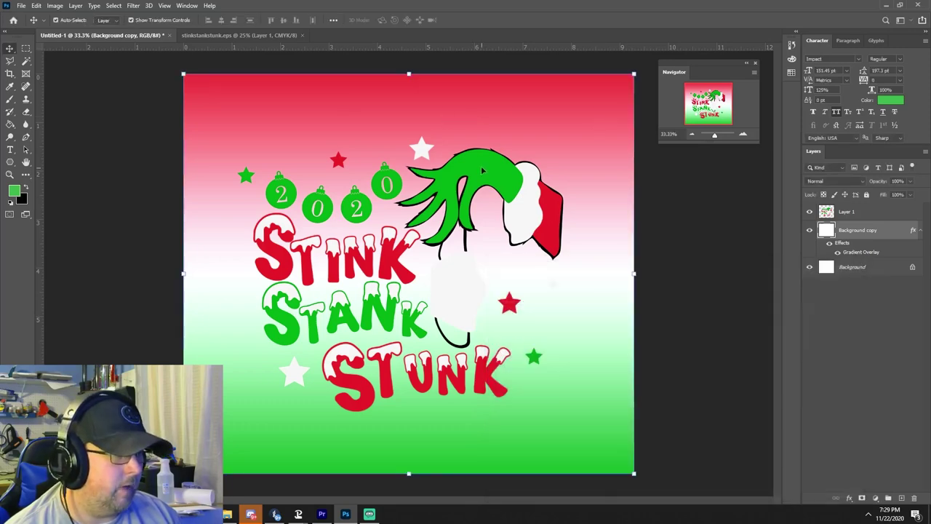
- Try a black Outer Glow on Layer 1 with 15% spread and 79 px size
left_click(364, 147)
left_click(82, 6)
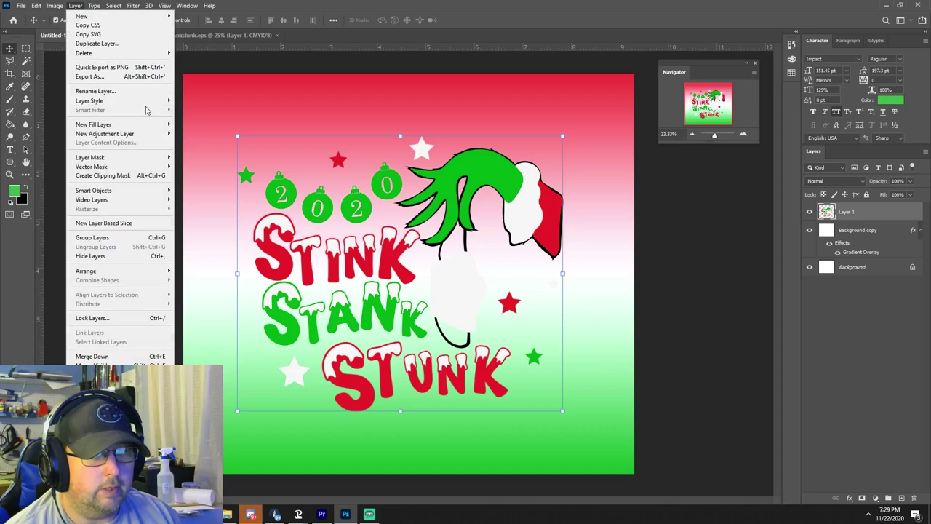
mouse_move(144, 102)
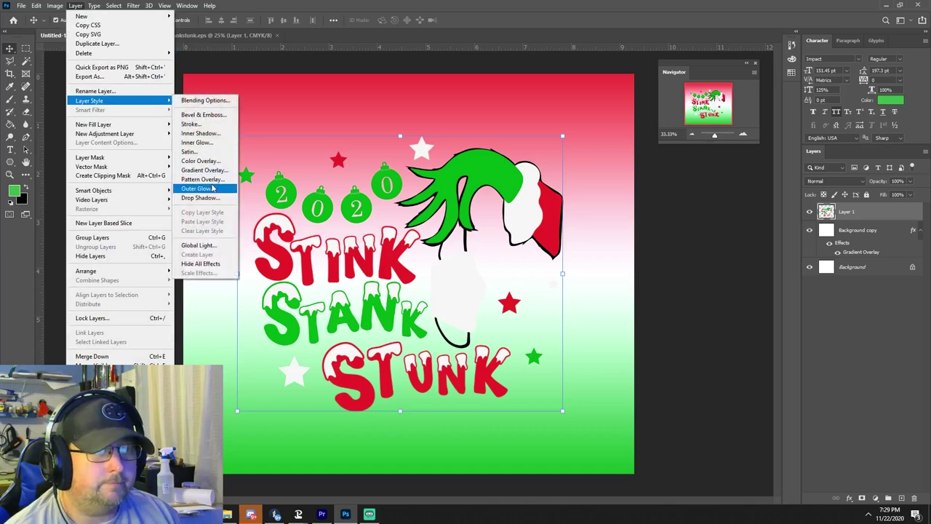
left_click(646, 233)
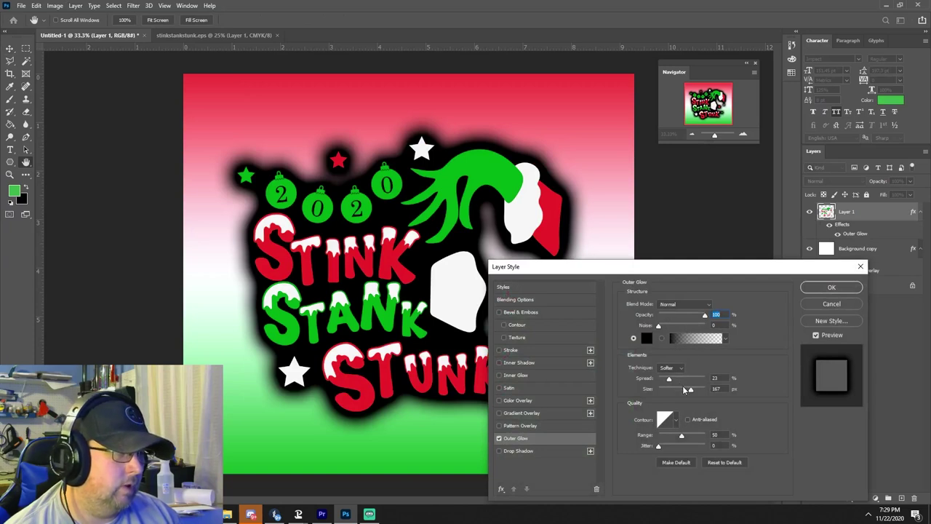
left_click_drag(670, 382, 665, 382)
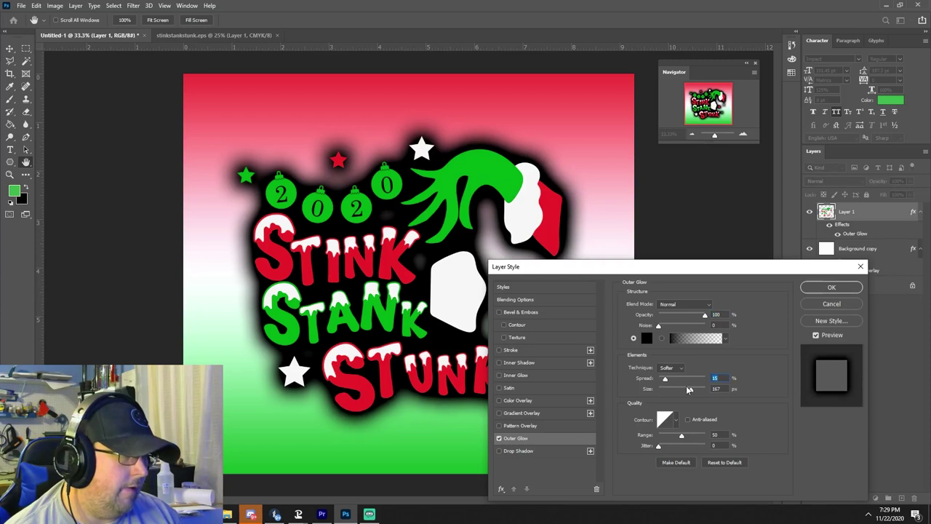
left_click_drag(692, 392, 676, 390)
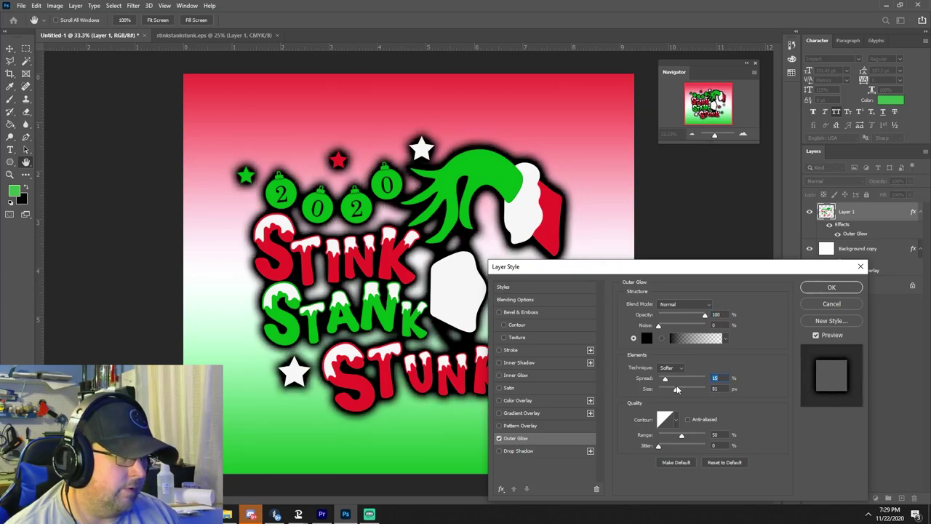
left_click(647, 338)
mouse_move(574, 189)
left_mouse_down()
mouse_move(436, 14)
mouse_move(529, 49)
mouse_move(580, 117)
mouse_move(473, 305)
mouse_move(414, 370)
left_mouse_up()
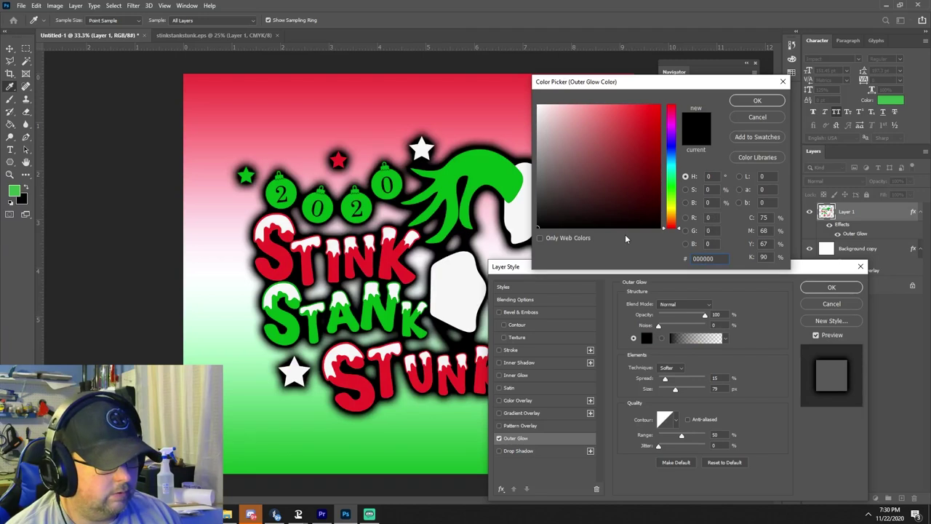
left_click(500, 440)
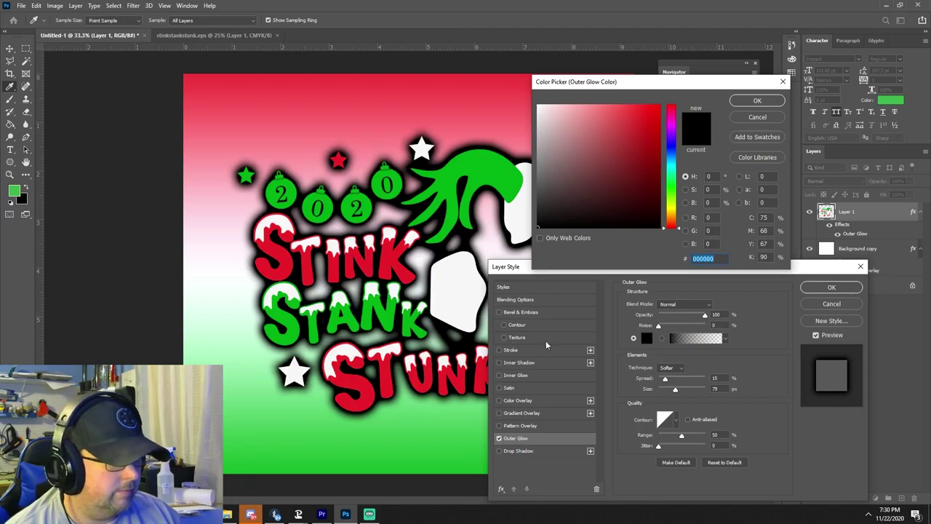
left_click(756, 102)
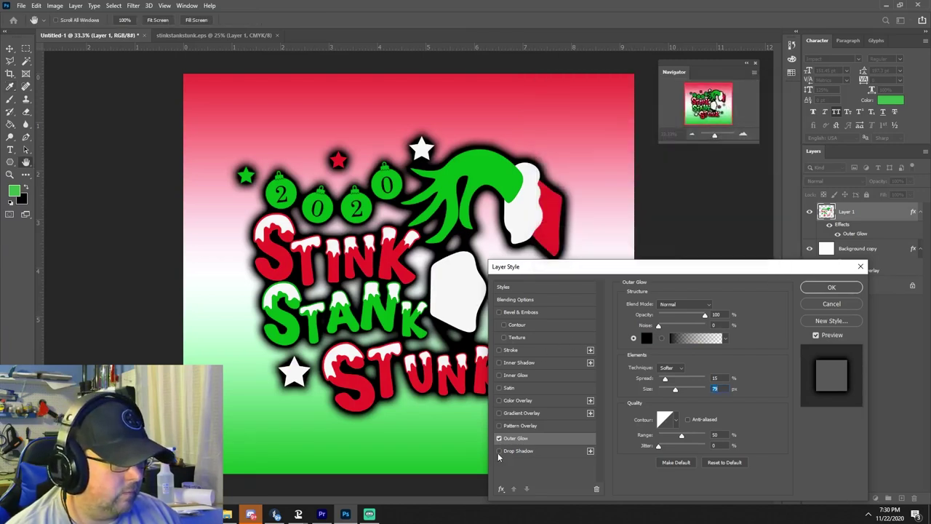
- Replace Layer 1's Outer Glow with a Drop Shadow at 63% opacity, 126° angle, 25 px distance, 18% spread and 16 px size
left_click(499, 452)
left_click(499, 439)
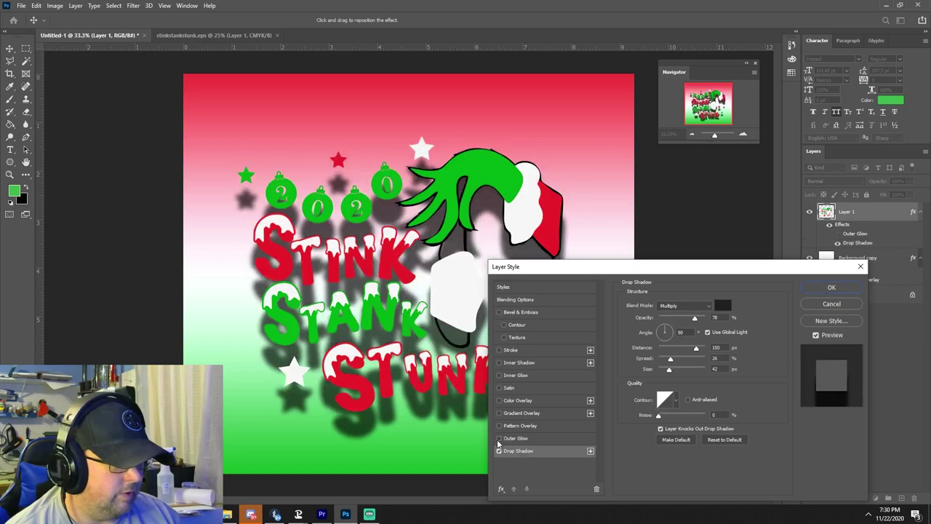
left_click_drag(694, 350, 682, 350)
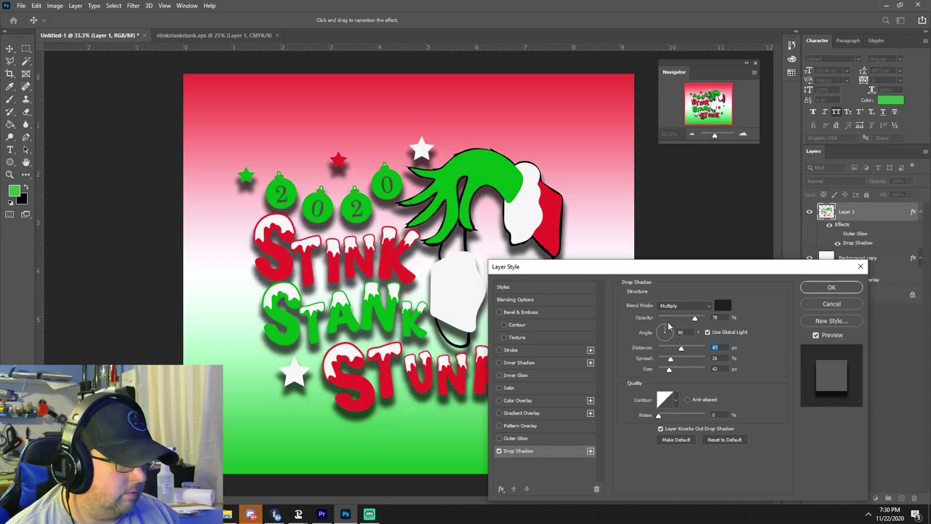
left_click(660, 319)
mouse_move(659, 319)
left_mouse_down()
mouse_move(704, 319)
mouse_move(662, 331)
left_mouse_up()
mouse_move(704, 319)
left_mouse_down()
mouse_move(678, 319)
mouse_move(687, 318)
left_mouse_up()
mouse_move(681, 349)
left_mouse_down()
mouse_move(670, 350)
mouse_move(664, 371)
mouse_move(676, 362)
mouse_move(667, 361)
left_mouse_up()
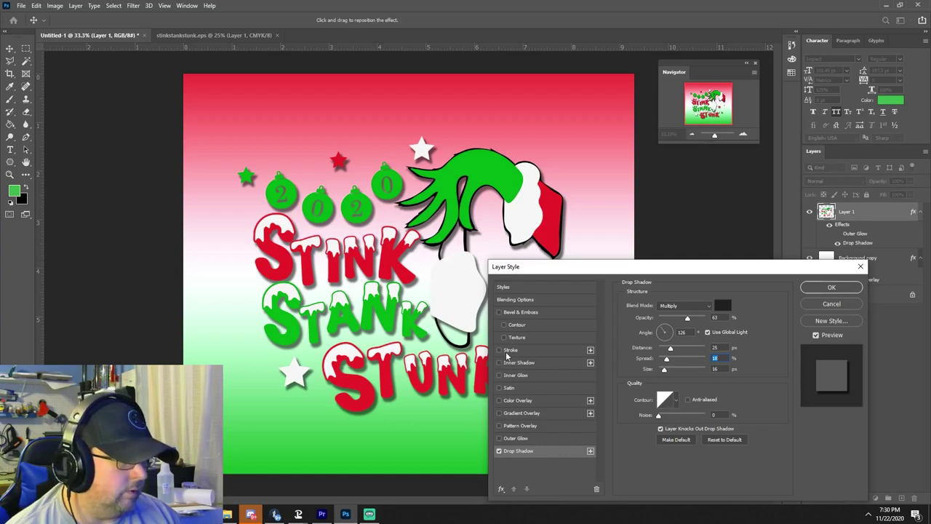
- Add a 10 px black Stroke positioned outside to Layer 1 and apply the layer style
left_click(505, 351)
left_click(671, 314)
left_click(667, 326)
left_click_drag(669, 305, 663, 308)
left_click(668, 314)
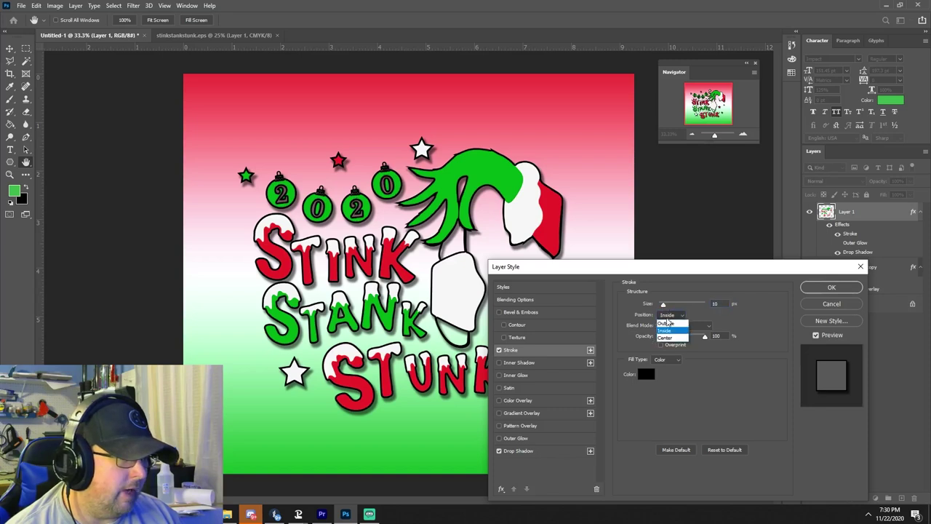
left_click(670, 327)
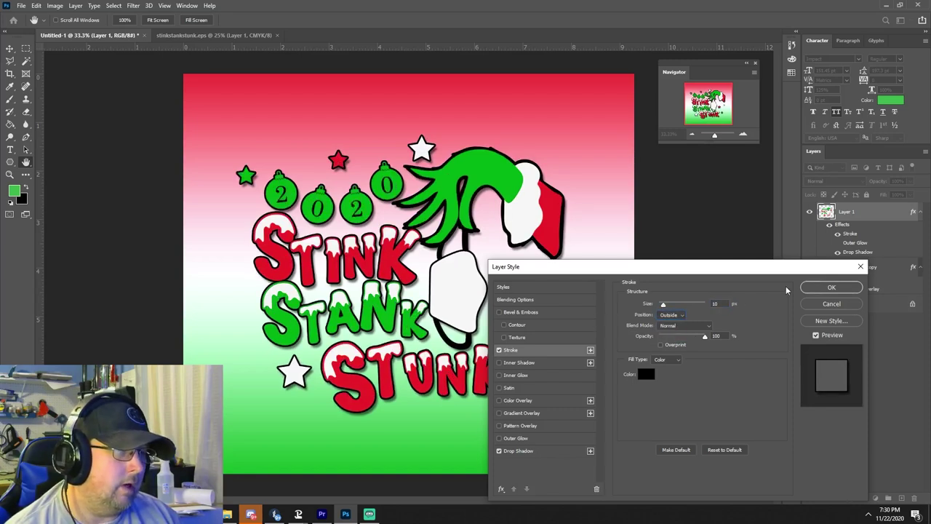
left_click(830, 288)
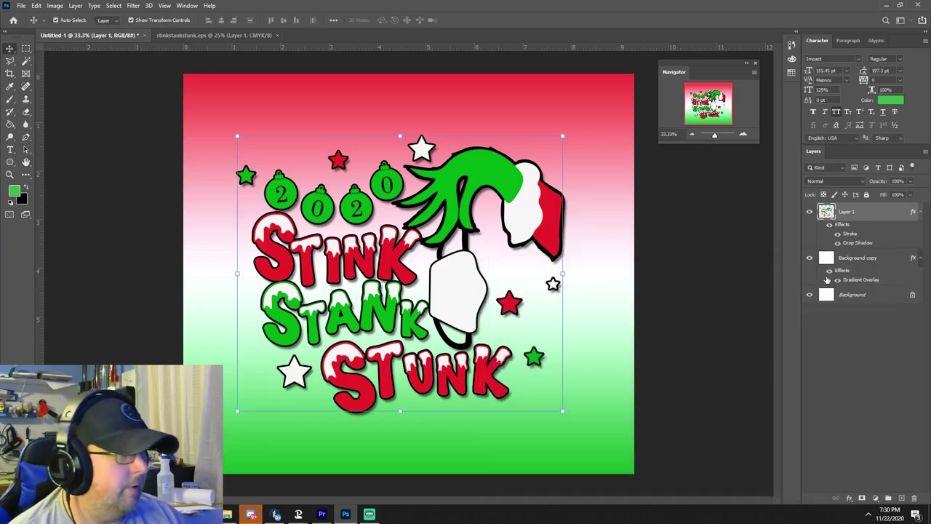
- Place a vertical guide at the horizontal centre of the Background copy layer
left_click(844, 257)
left_click_drag(41, 262, 396, 271)
left_click_drag(406, 273, 408, 273)
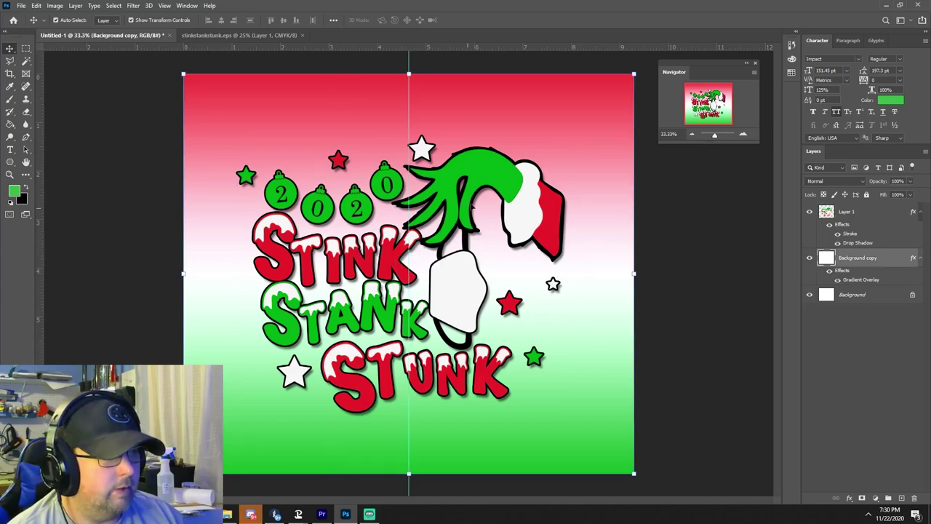
- Nudge the Layer 1 artwork right until it is centred on the vertical guide, and slightly upward
left_click(507, 185)
key("Right")
key("Right")
key("Right")
key("Right")
key("Right")
key("Right")
key("Right")
key("Right")
key("Right")
key("Right")
key("Right")
key("Right")
key("Right")
key("Right")
key("Right")
key("Right")
key("Right")
key("Right")
key("Right")
key("Right")
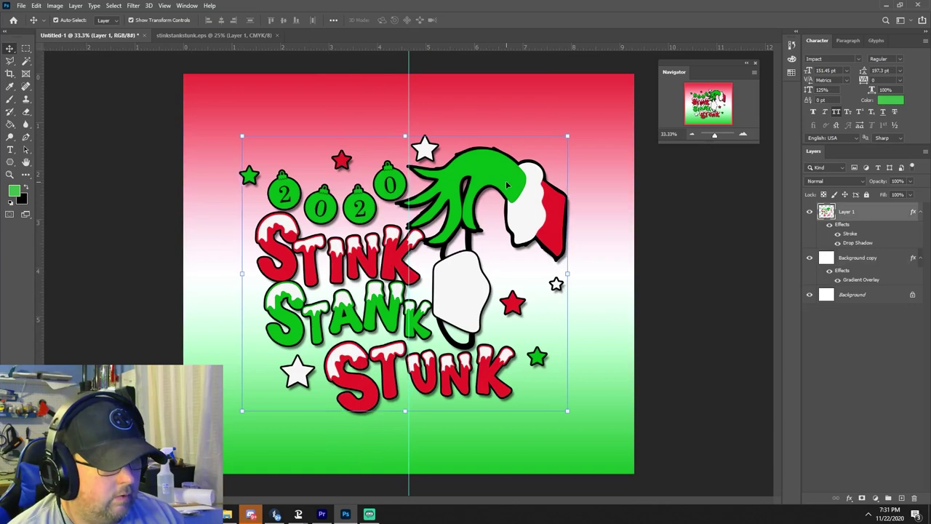
key("Up")
key("Up")
key("Up")
key("Up")
key("Up")
key("Up")
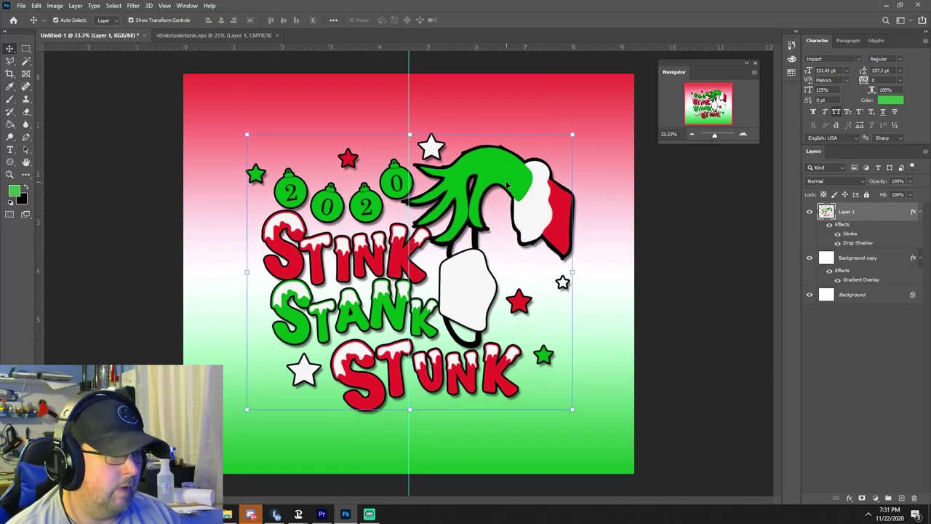
key("Up")
key("Up")
key("Up")
key("Up")
key("Up")
key("Up")
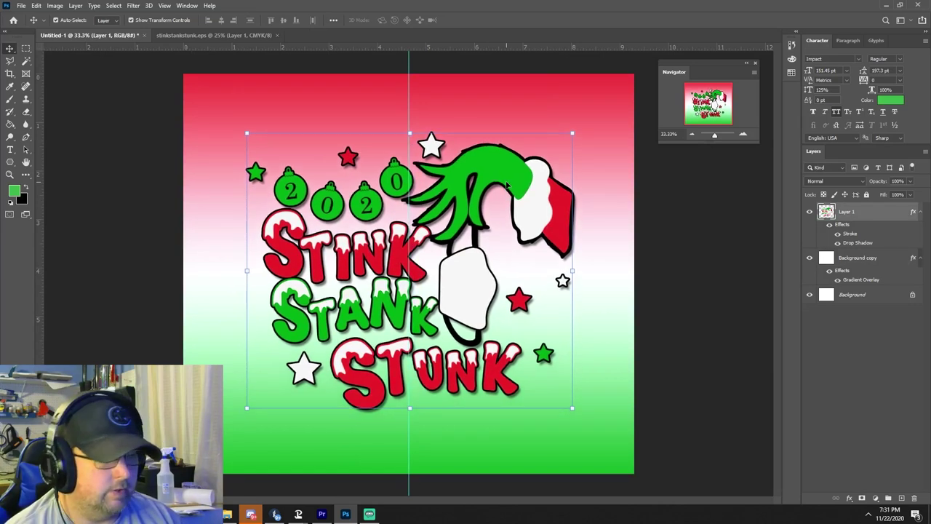
- Edit Background copy's Gradient Overlay, moving the red stop to 86% and the green stop to 19%, and apply it
key("alt+bracketleft")
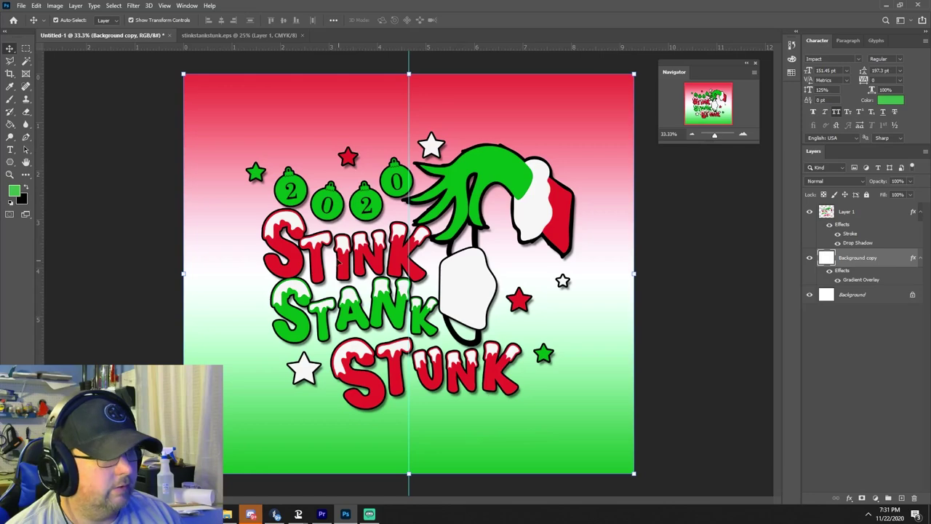
left_click(75, 5)
mouse_move(122, 102)
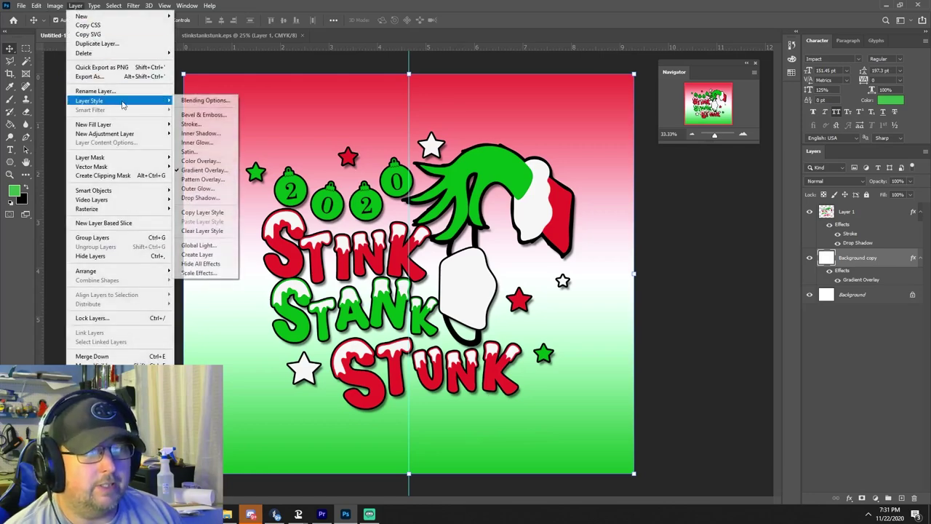
left_click(192, 171)
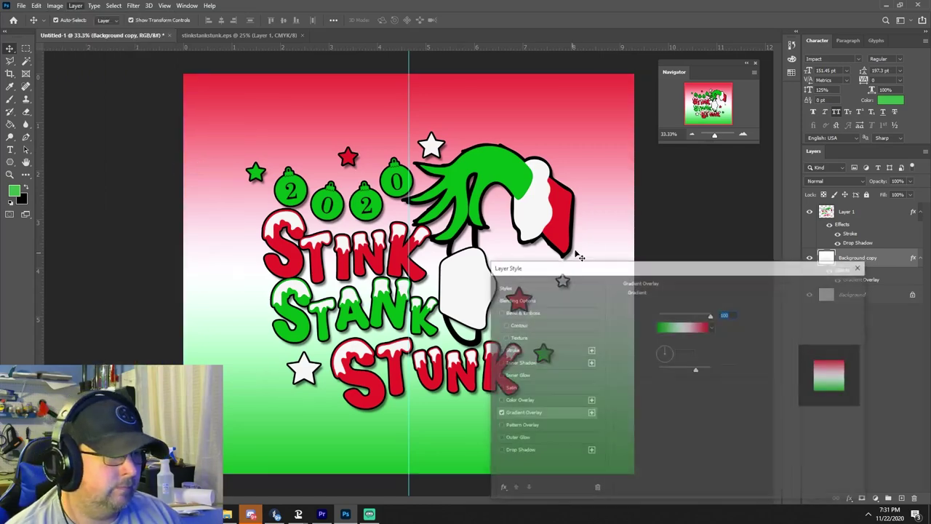
left_click(695, 327)
left_click_drag(793, 270, 766, 273)
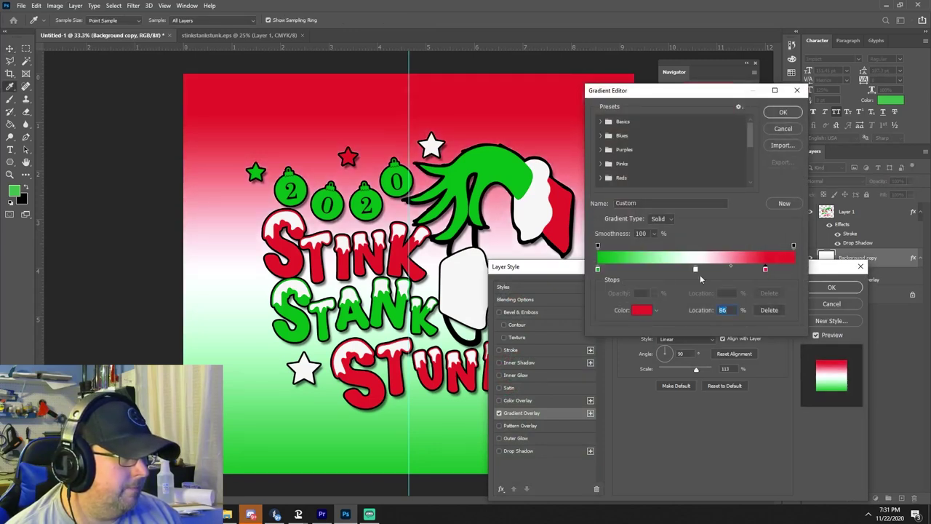
left_click_drag(598, 271, 643, 276)
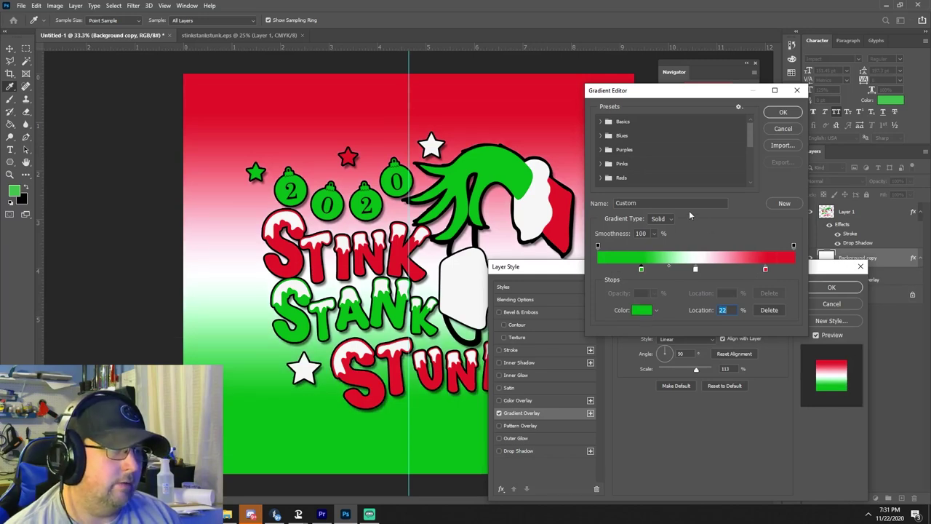
left_click_drag(641, 274, 636, 275)
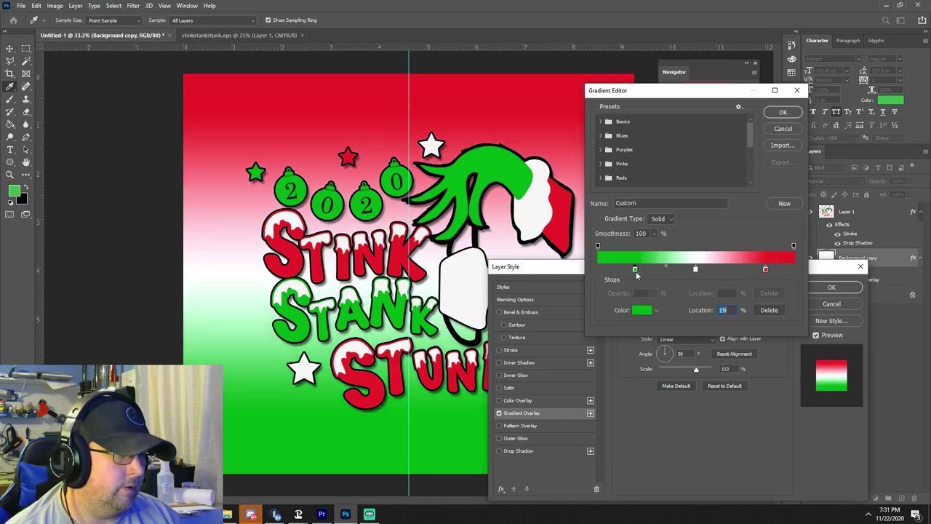
left_click(781, 112)
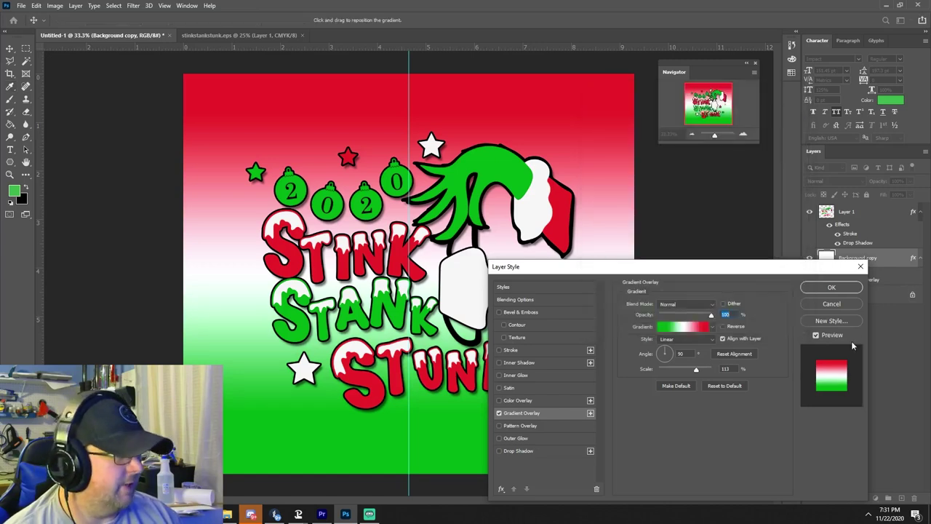
left_click(831, 288)
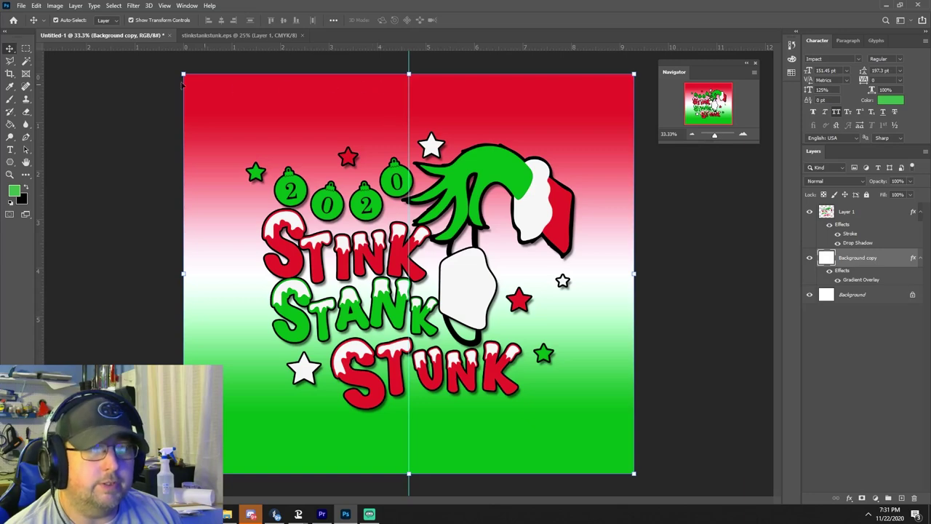
- Save the document as Grinch-Tumbler.psd with layers in the Southpaw Studios Tumblers folder
left_click(21, 5)
left_click(122, 119)
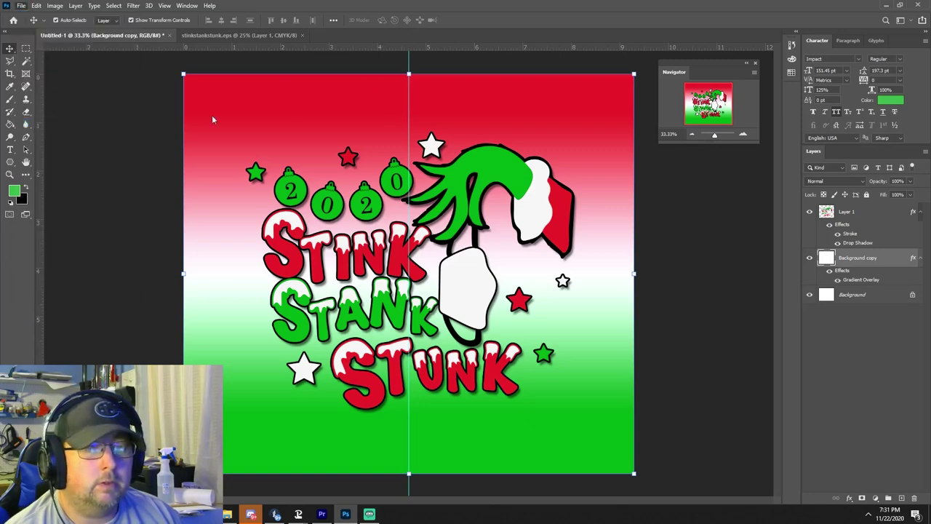
left_click(89, 211)
left_click_drag(91, 212, 10, 209)
type("Tumbler.psd")
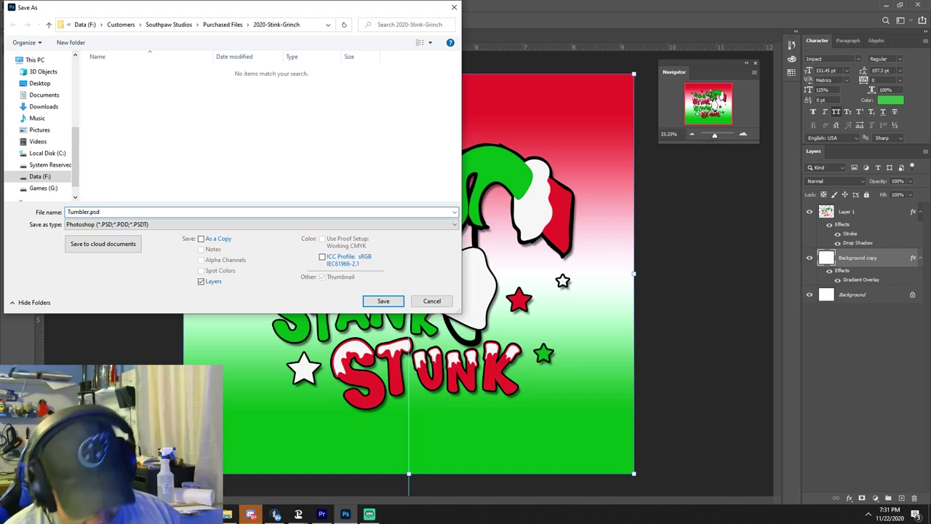
type("Grinch-")
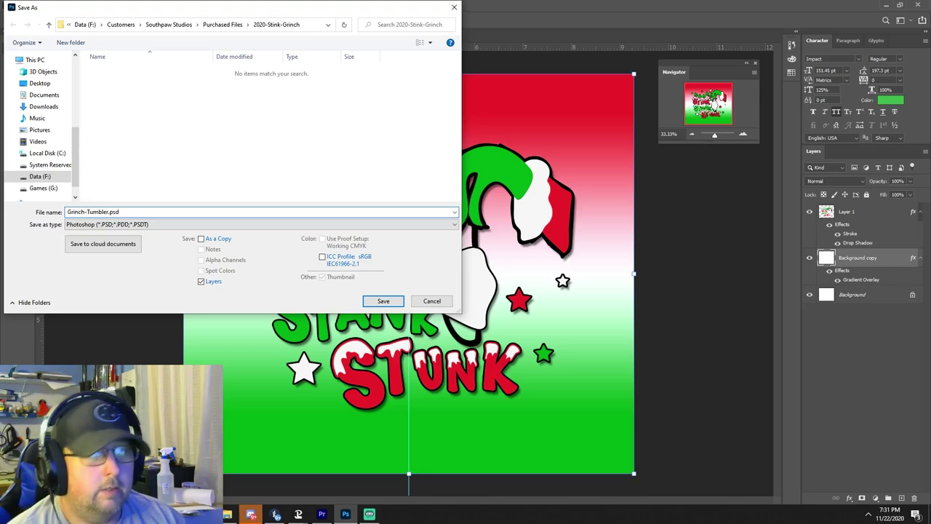
left_click(168, 24)
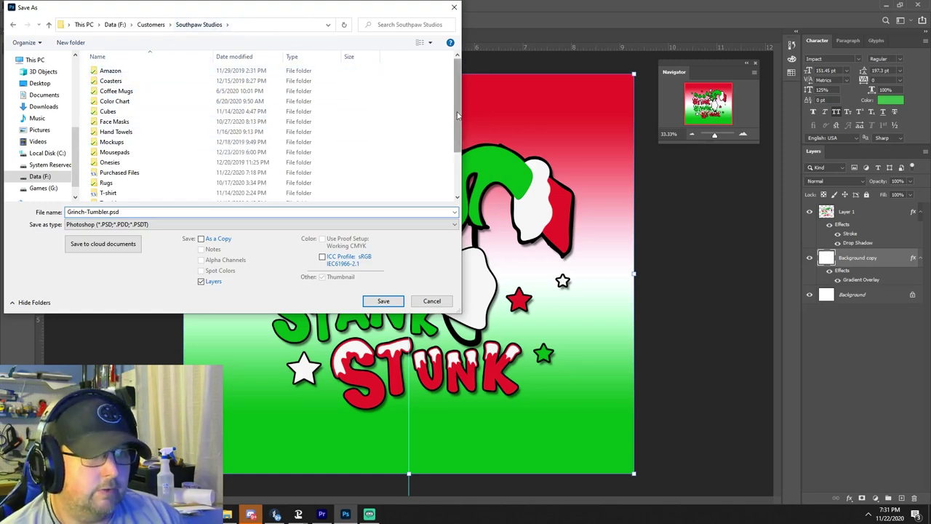
left_click_drag(456, 137, 452, 176)
double_click(145, 145)
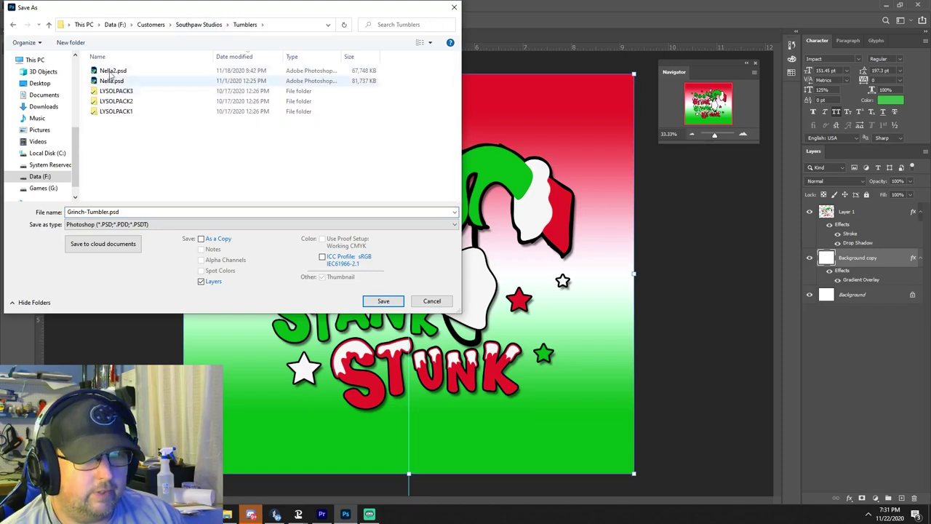
left_click(382, 300)
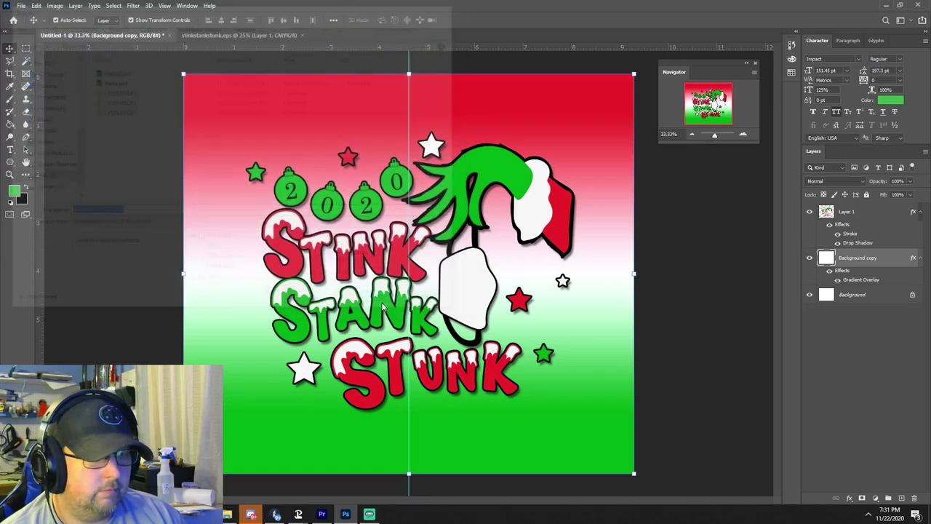
left_click(572, 144)
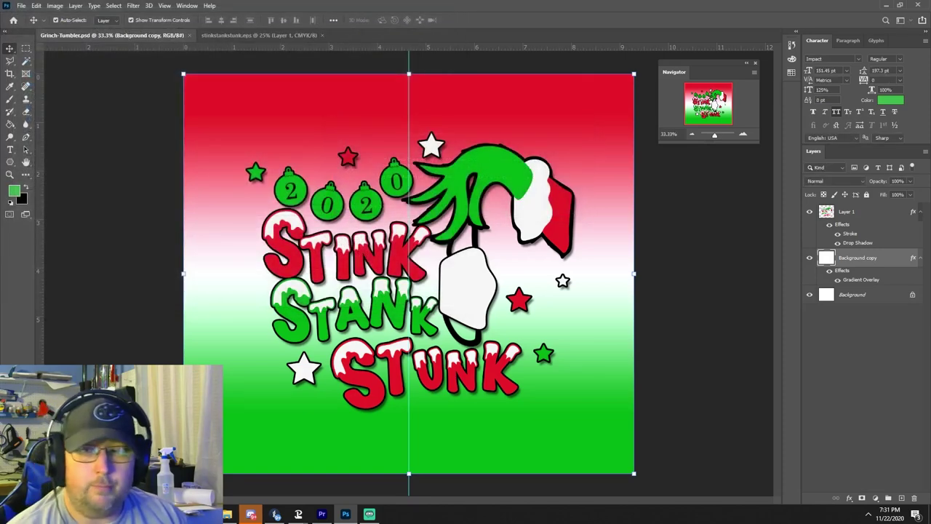